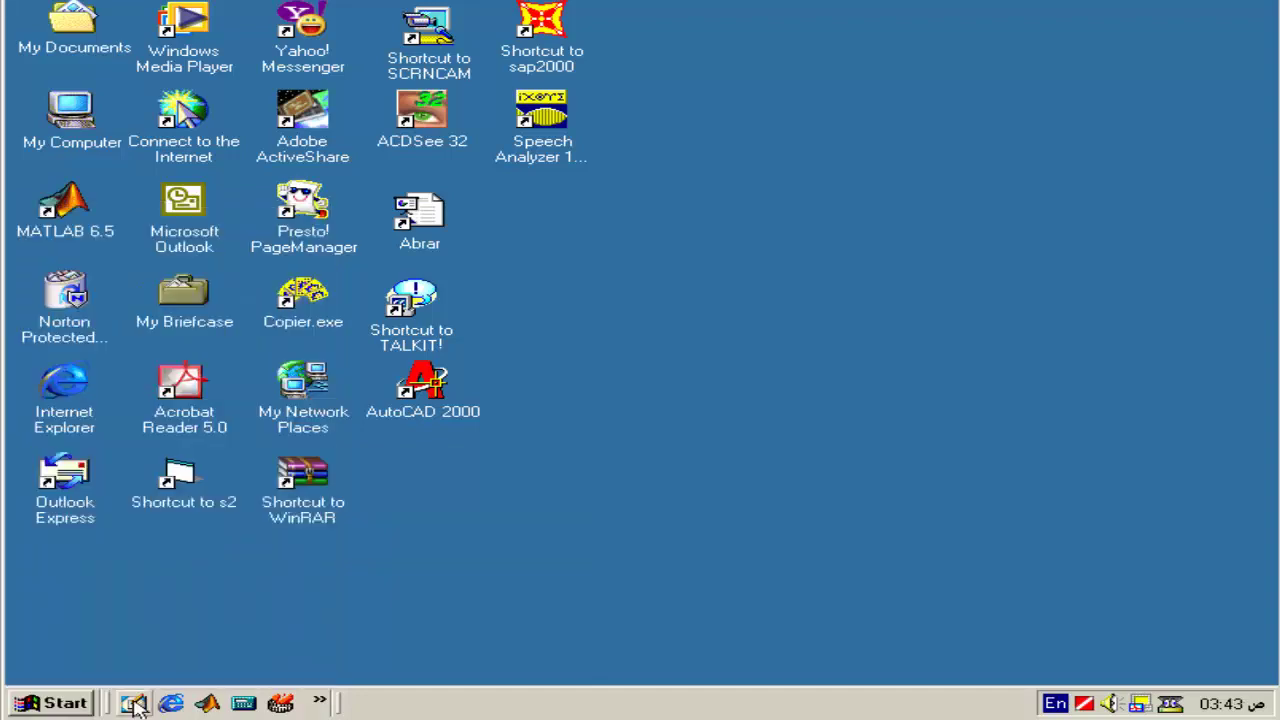
Open the phone database from the Start menu's recent Documents list
click(52, 703)
mouse_move(185, 430)
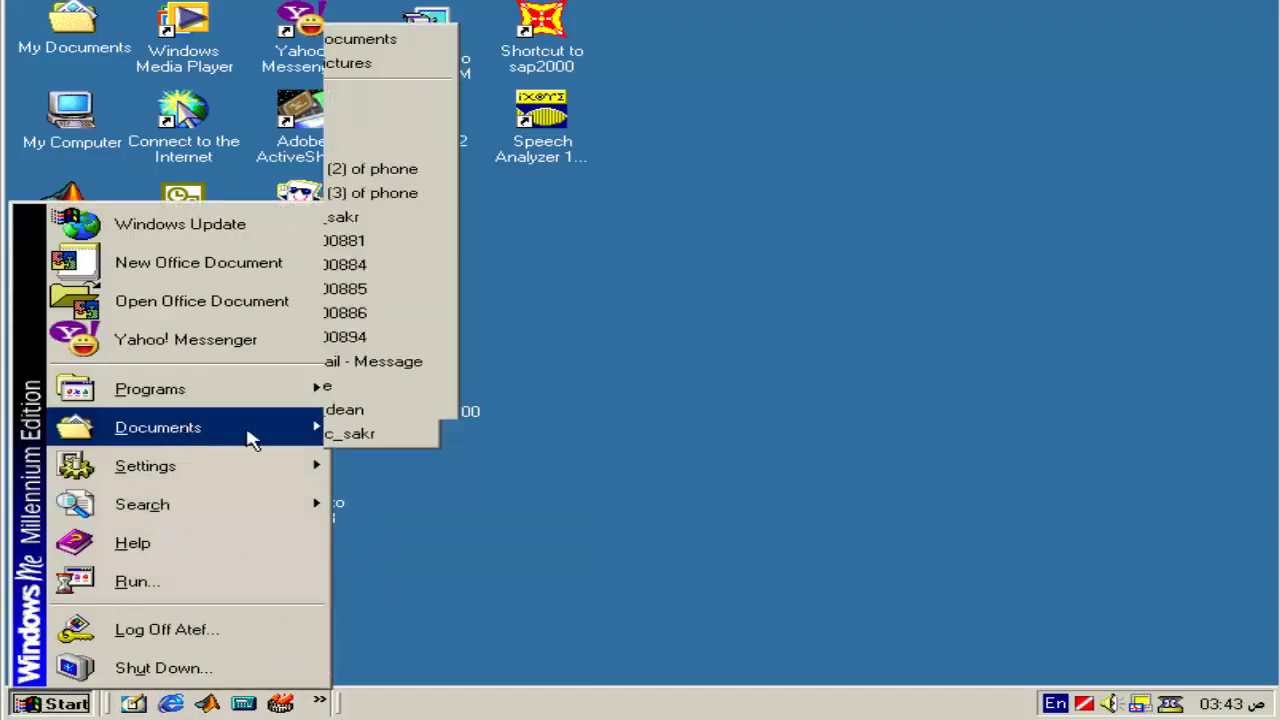
click(424, 388)
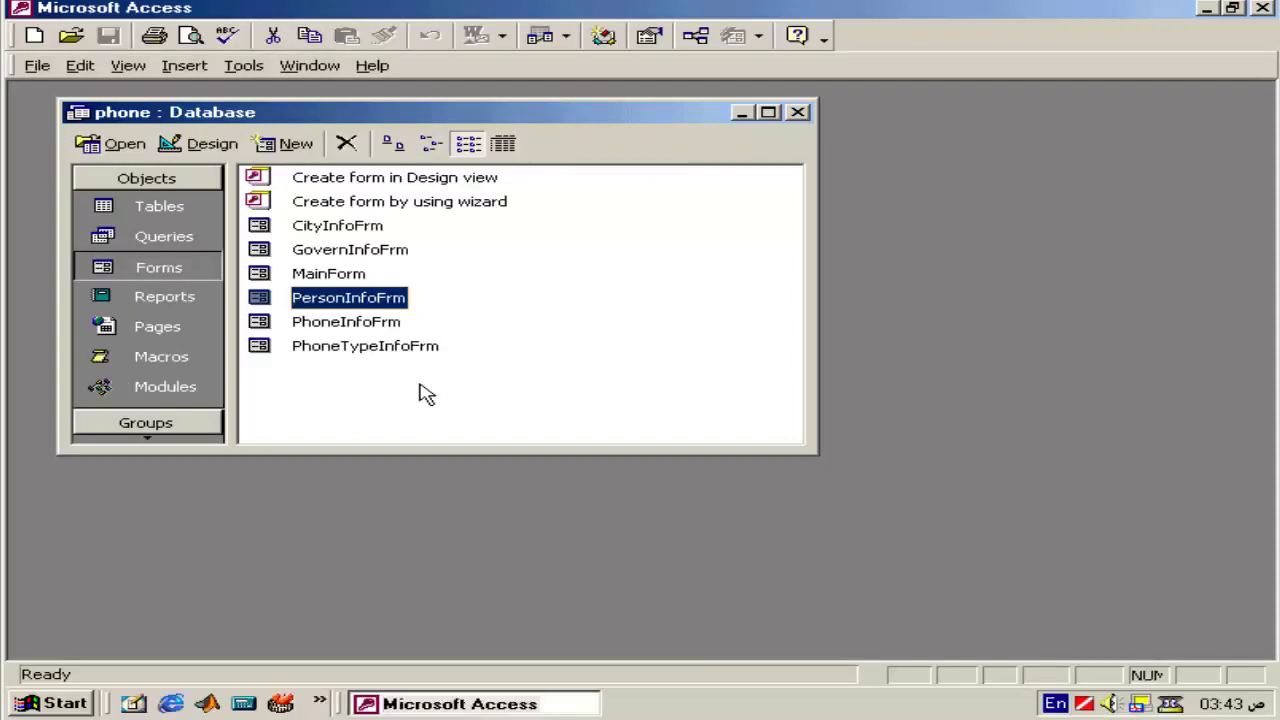
Restore the phone database window, return to its Forms list, and maximize it
click(741, 112)
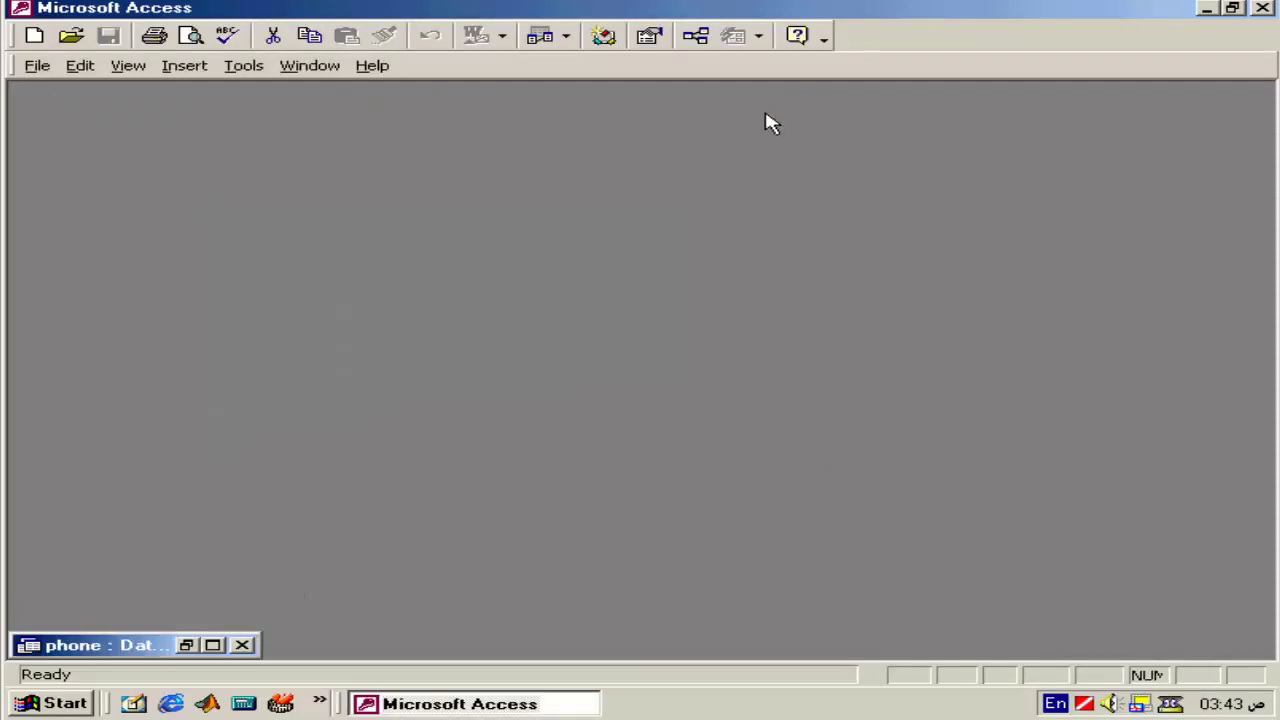
double_click(137, 646)
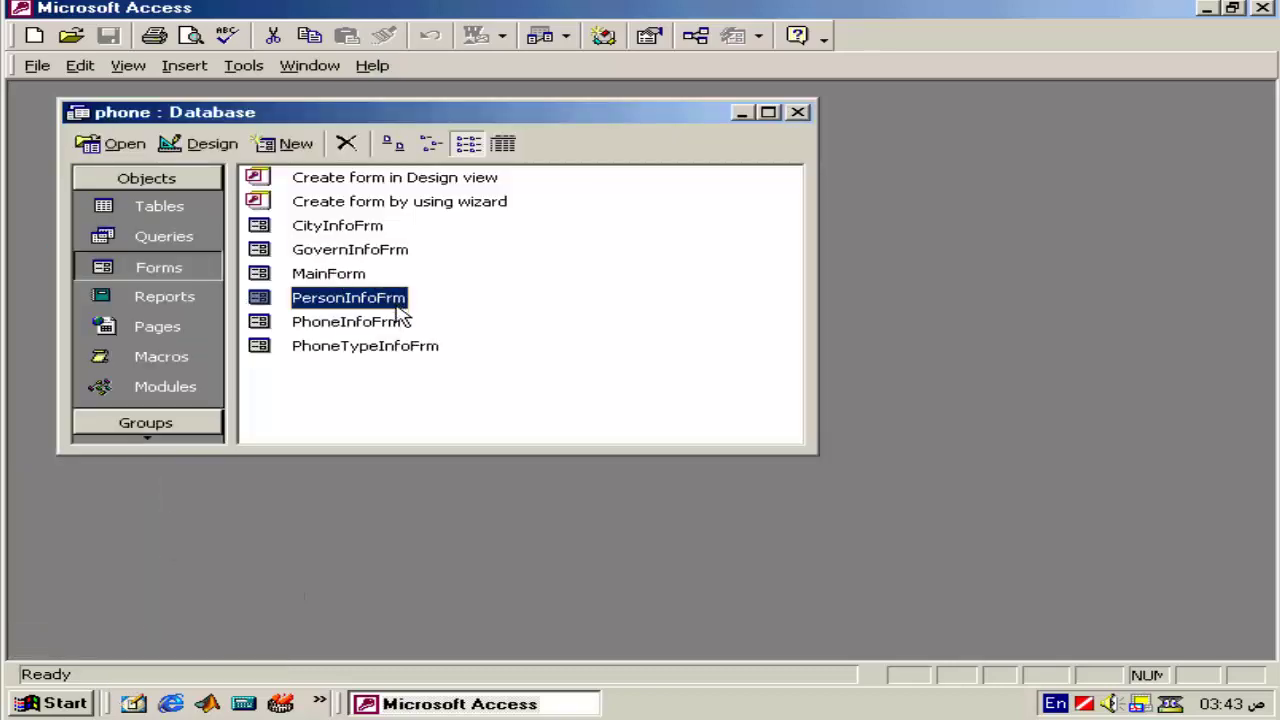
click(307, 279)
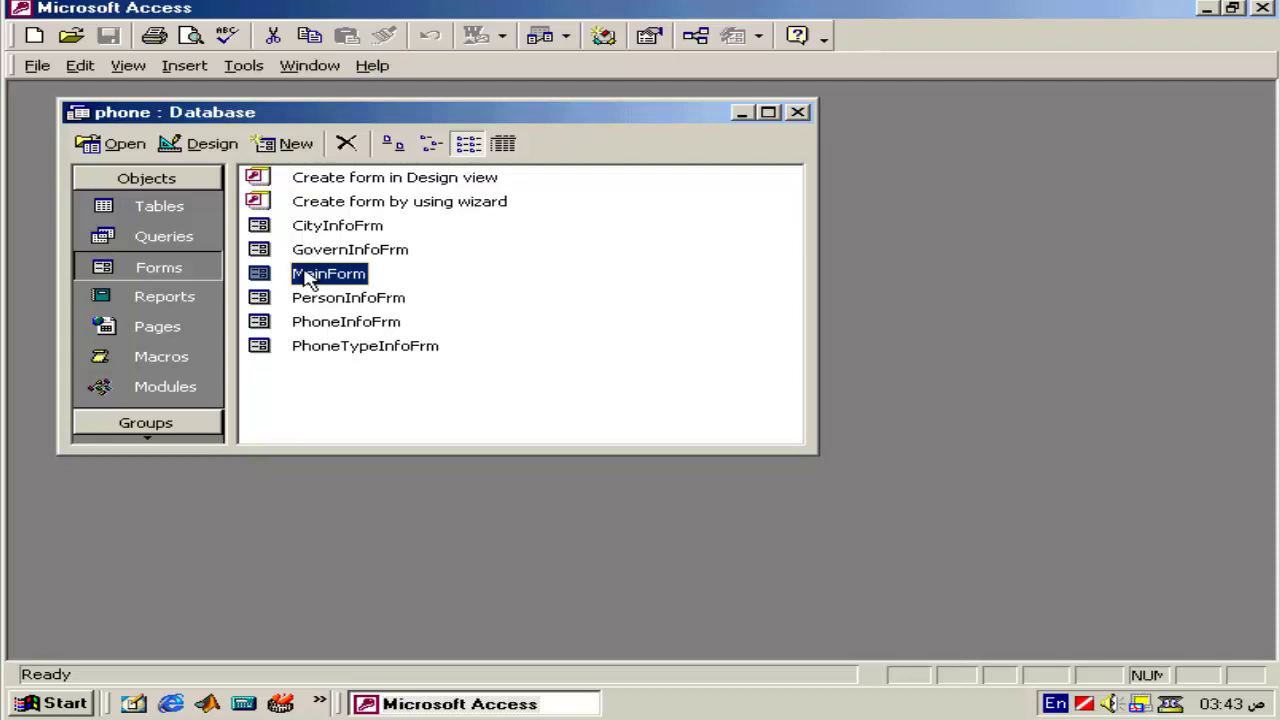
click(175, 207)
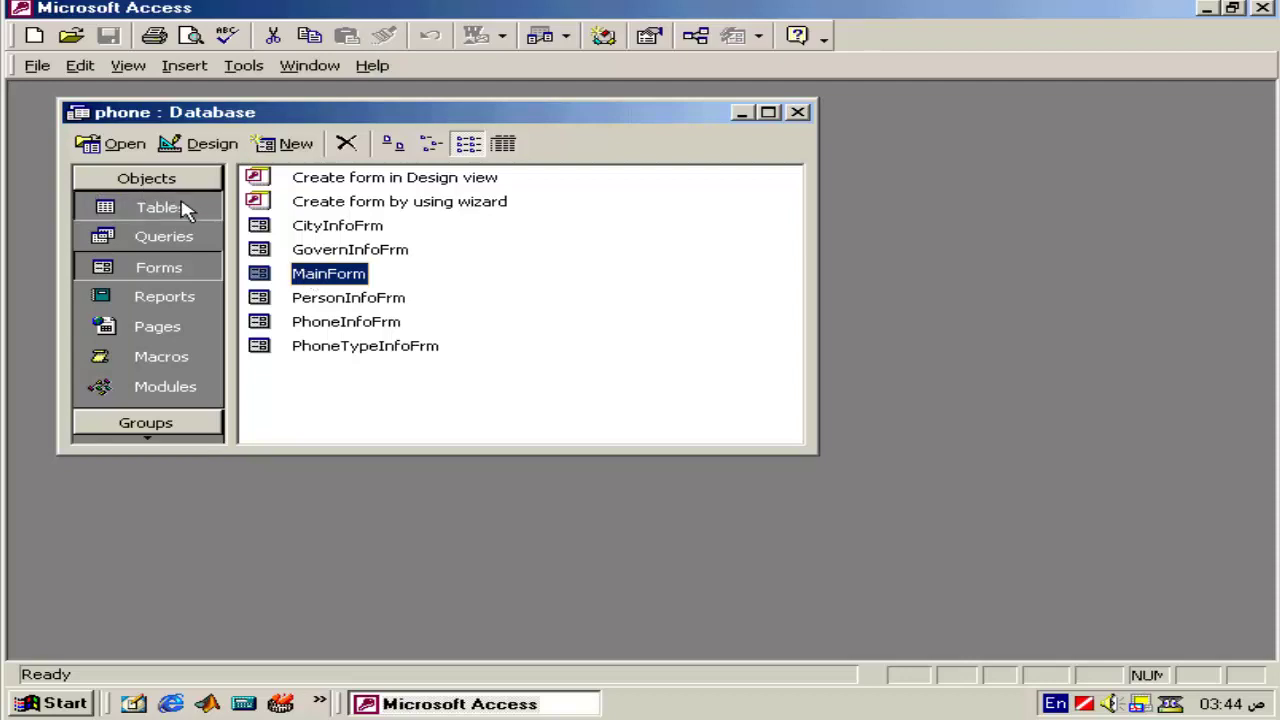
click(165, 236)
click(158, 266)
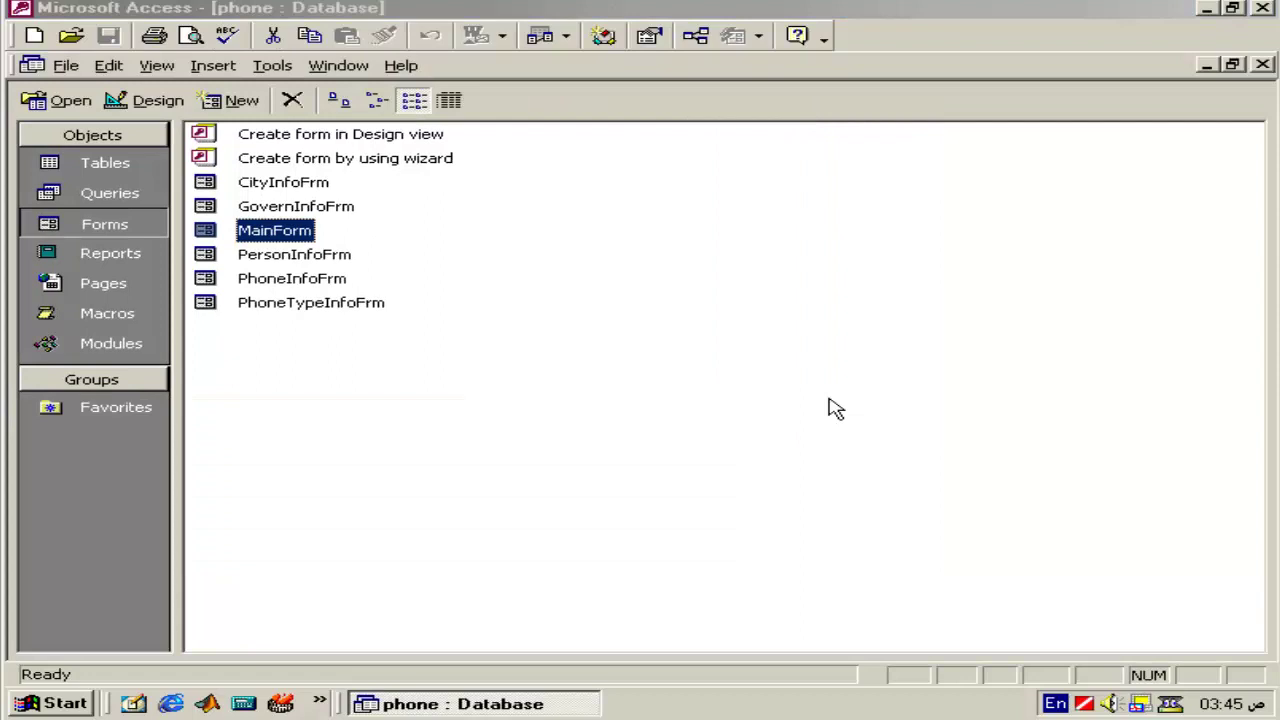
Set Display Form/Page to MainForm in the database's Startup options
click(272, 65)
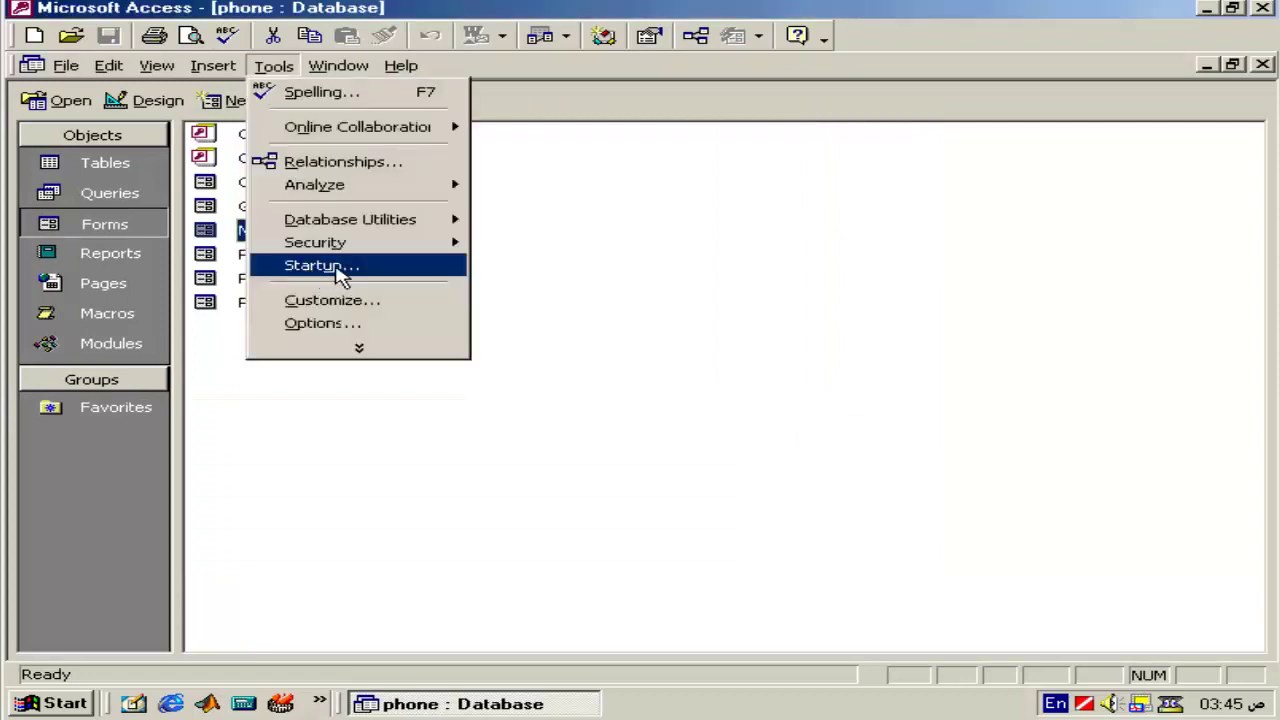
click(335, 266)
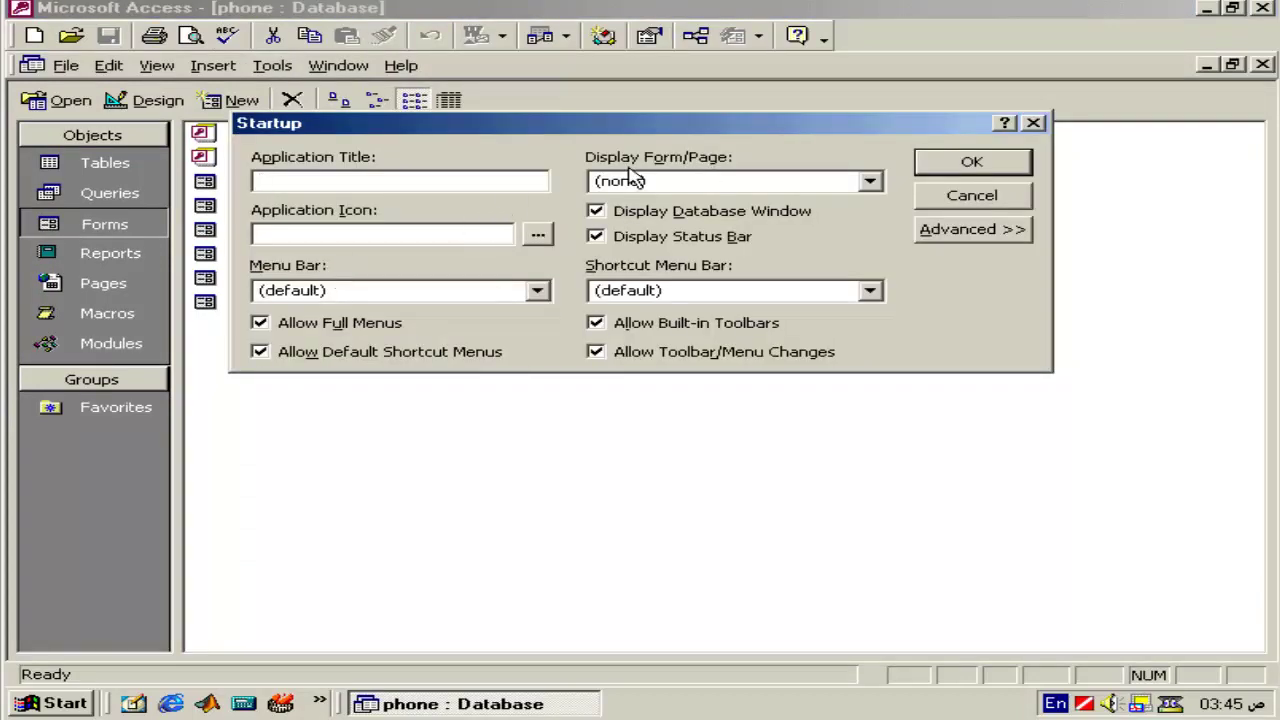
click(869, 181)
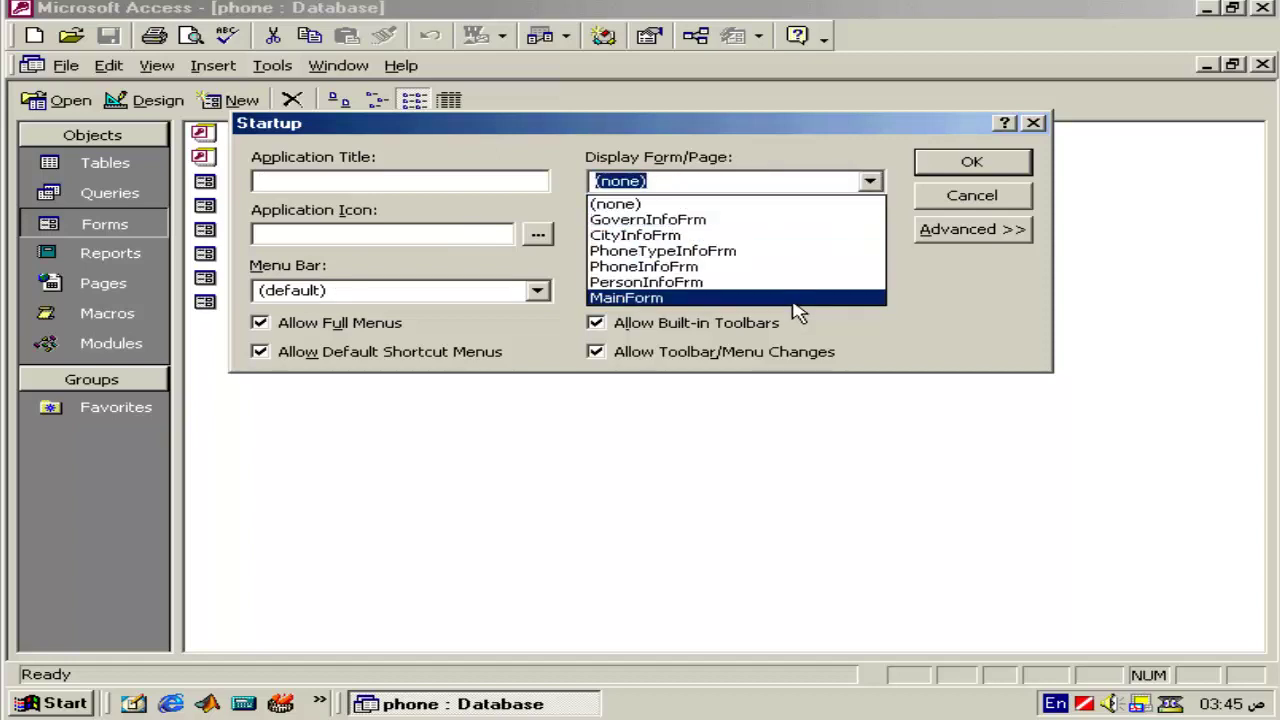
click(797, 299)
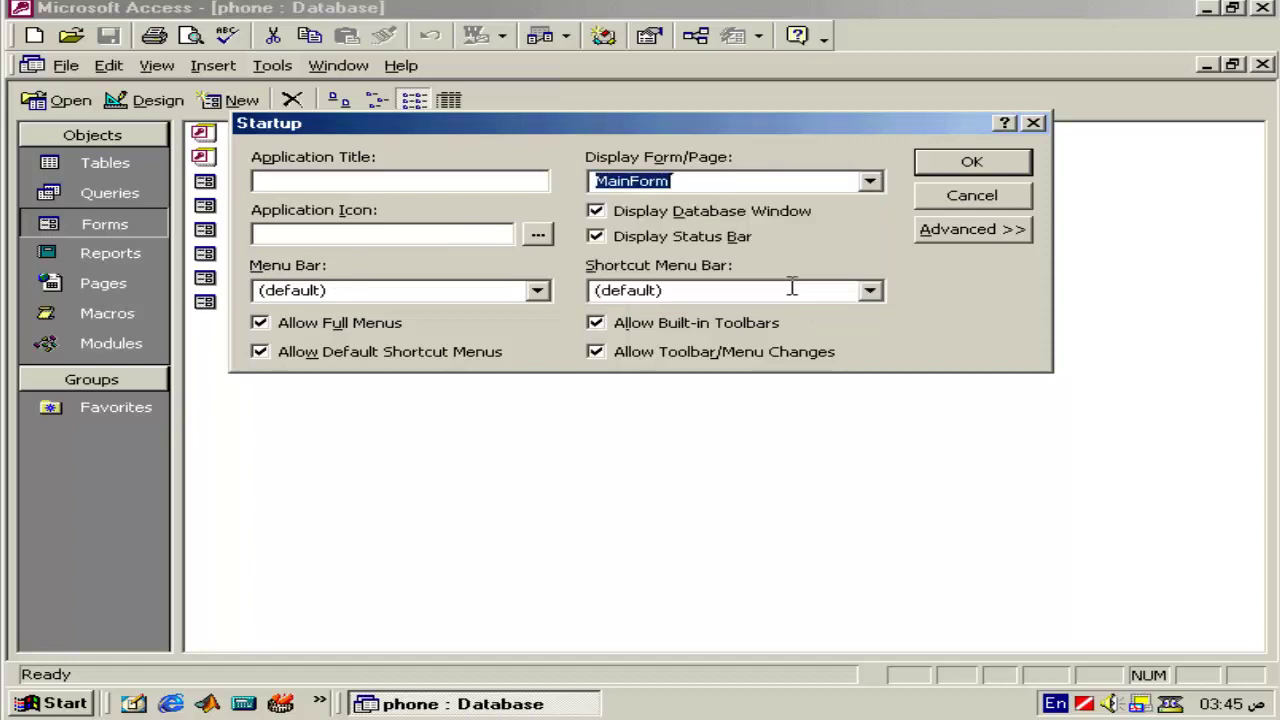
click(971, 163)
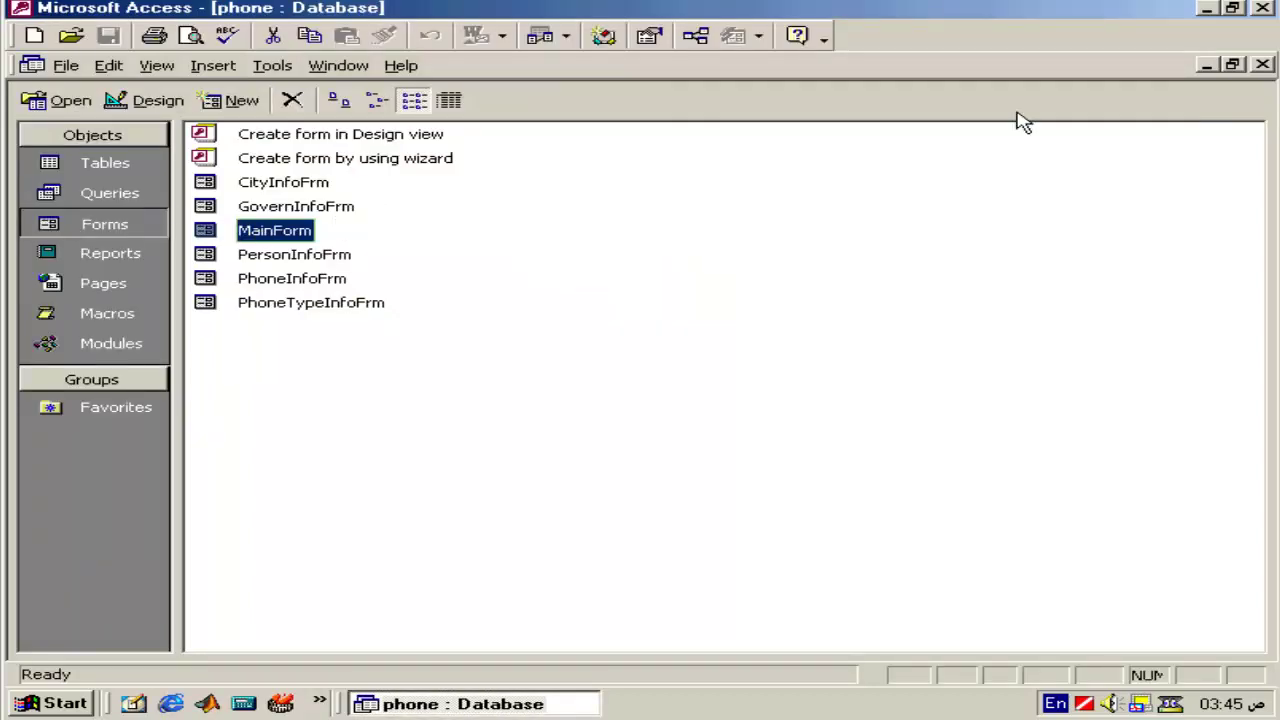
Quit and reopen the phone database, then open and close the governorate form from MainForm
click(1263, 8)
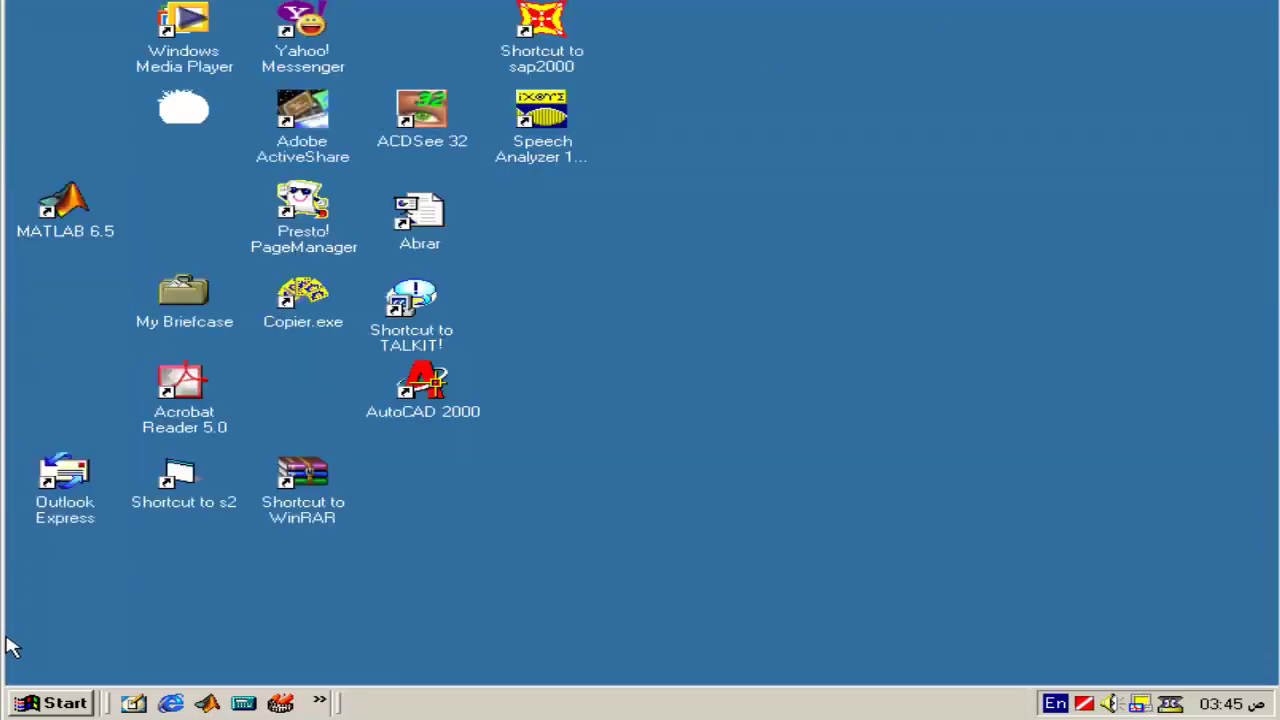
click(50, 703)
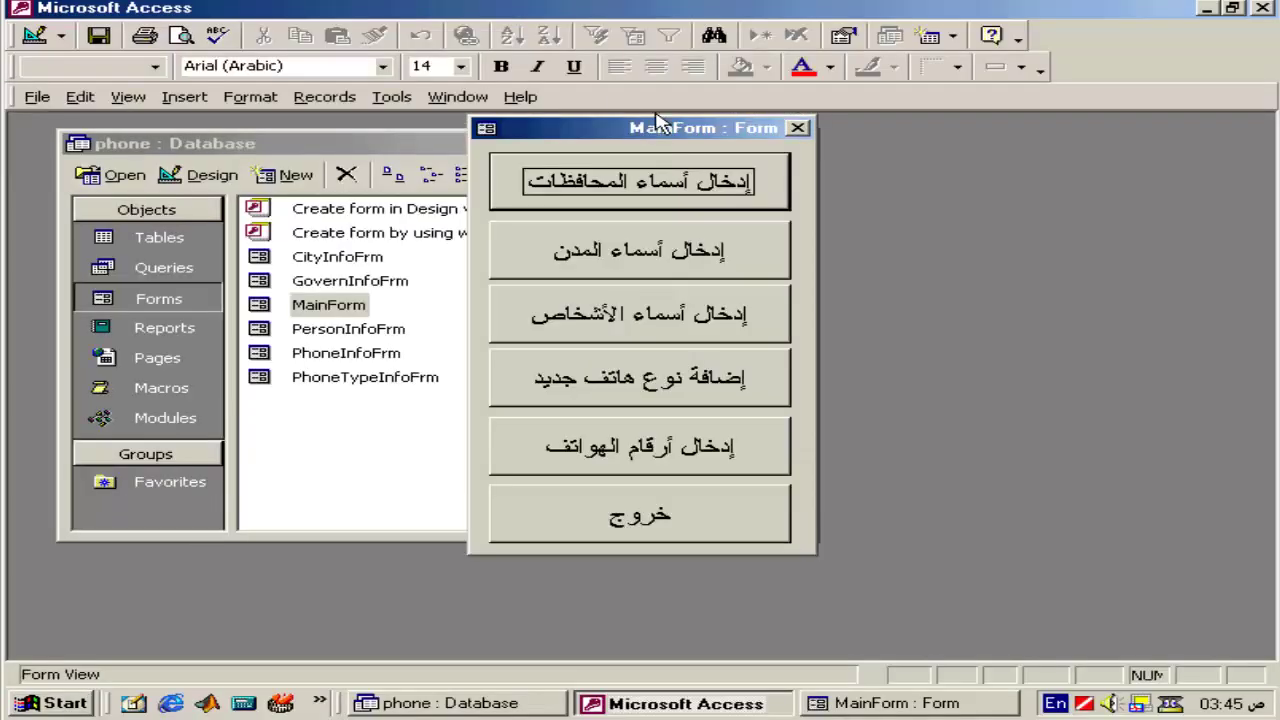
click(657, 177)
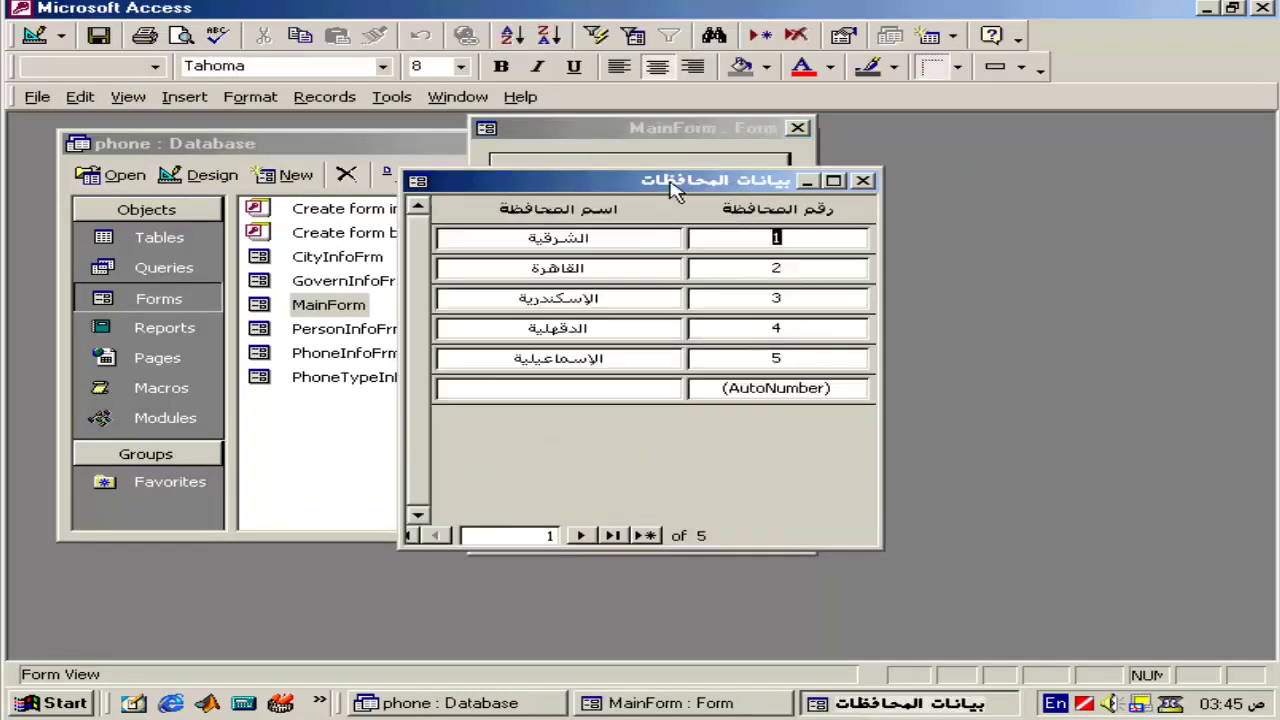
click(862, 181)
Open and close the cities form, then quit Access with MainForm's exit button
click(680, 240)
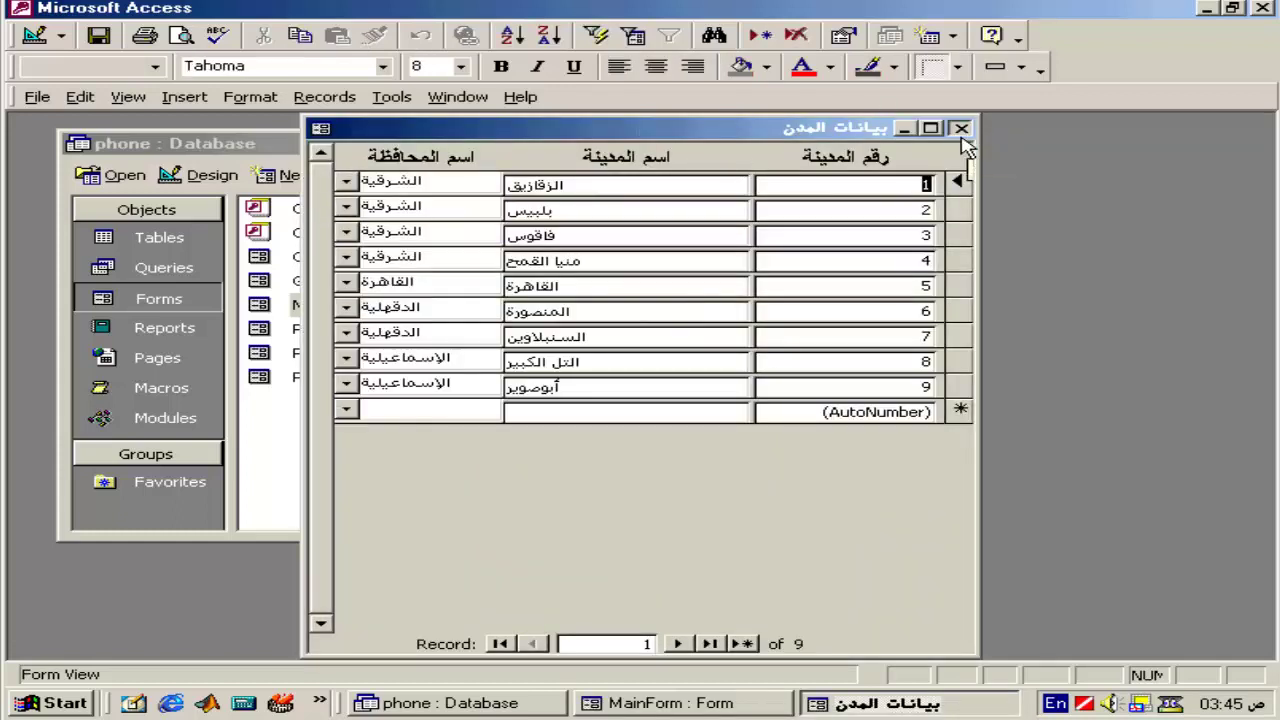
click(960, 128)
click(642, 537)
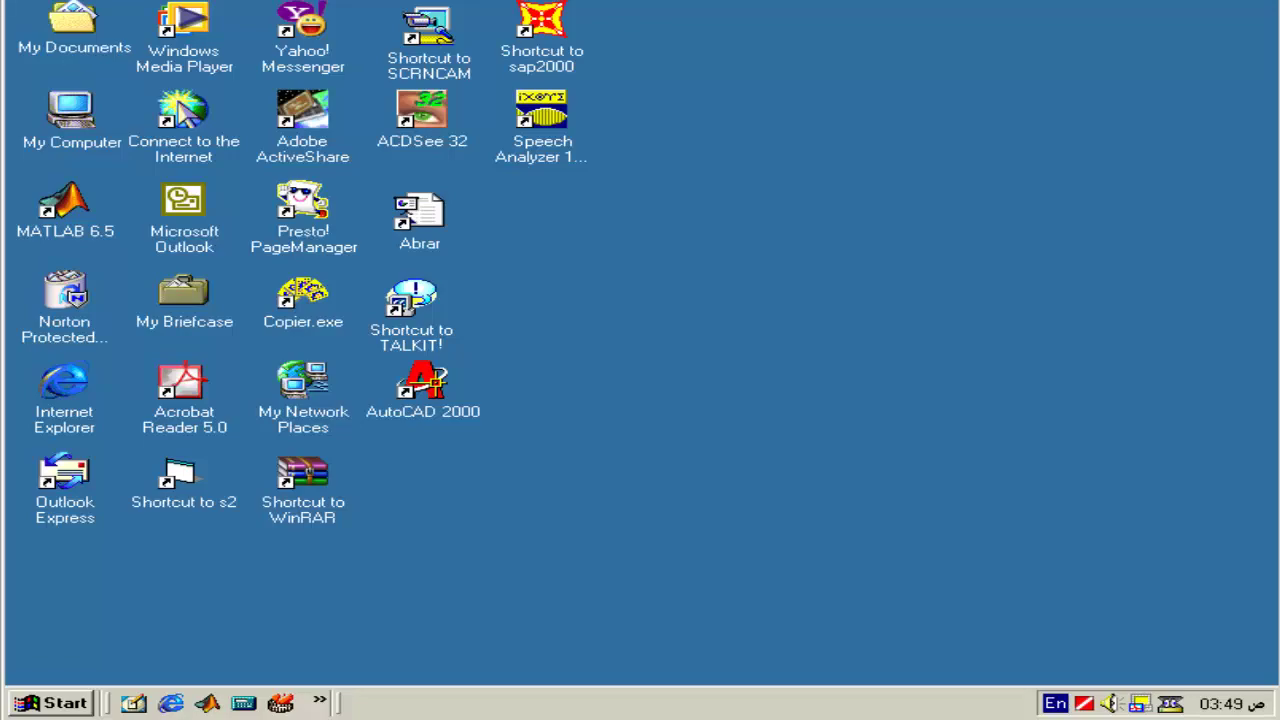
Reopen the phone database, close MainForm, and maximize the database window
click(55, 703)
mouse_move(100, 428)
click(326, 222)
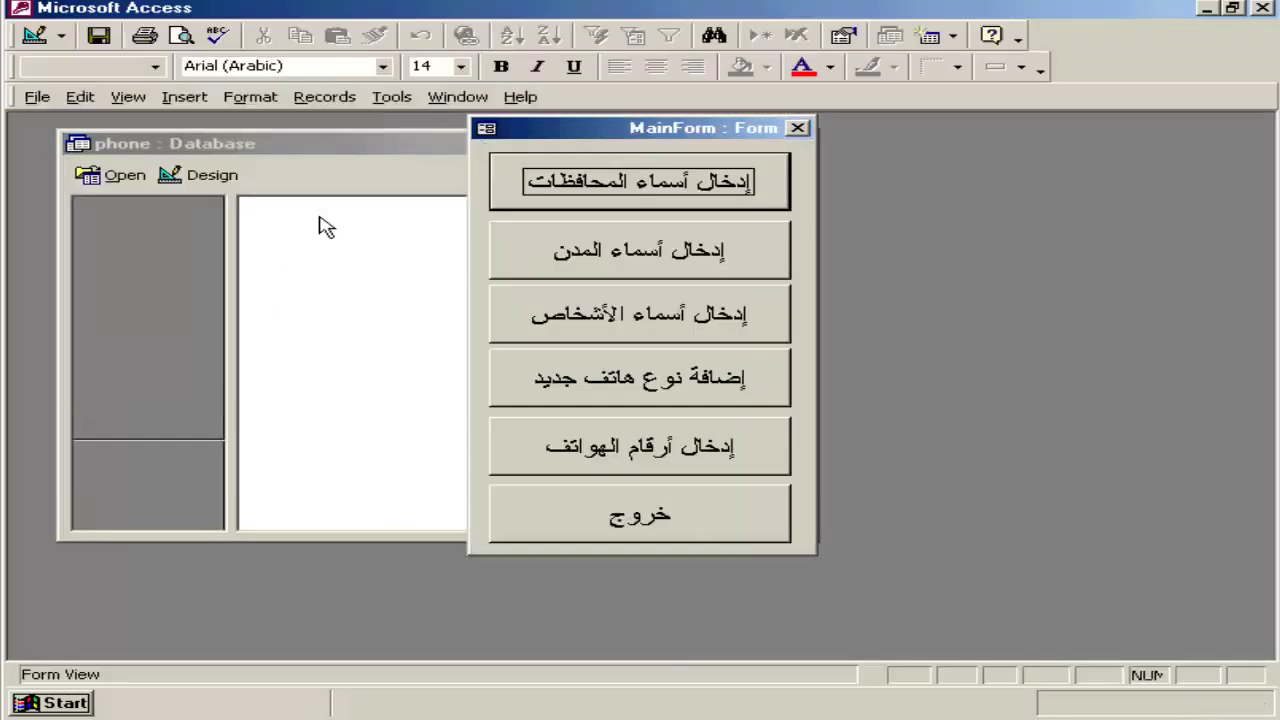
right_click(488, 128)
click(797, 128)
double_click(520, 143)
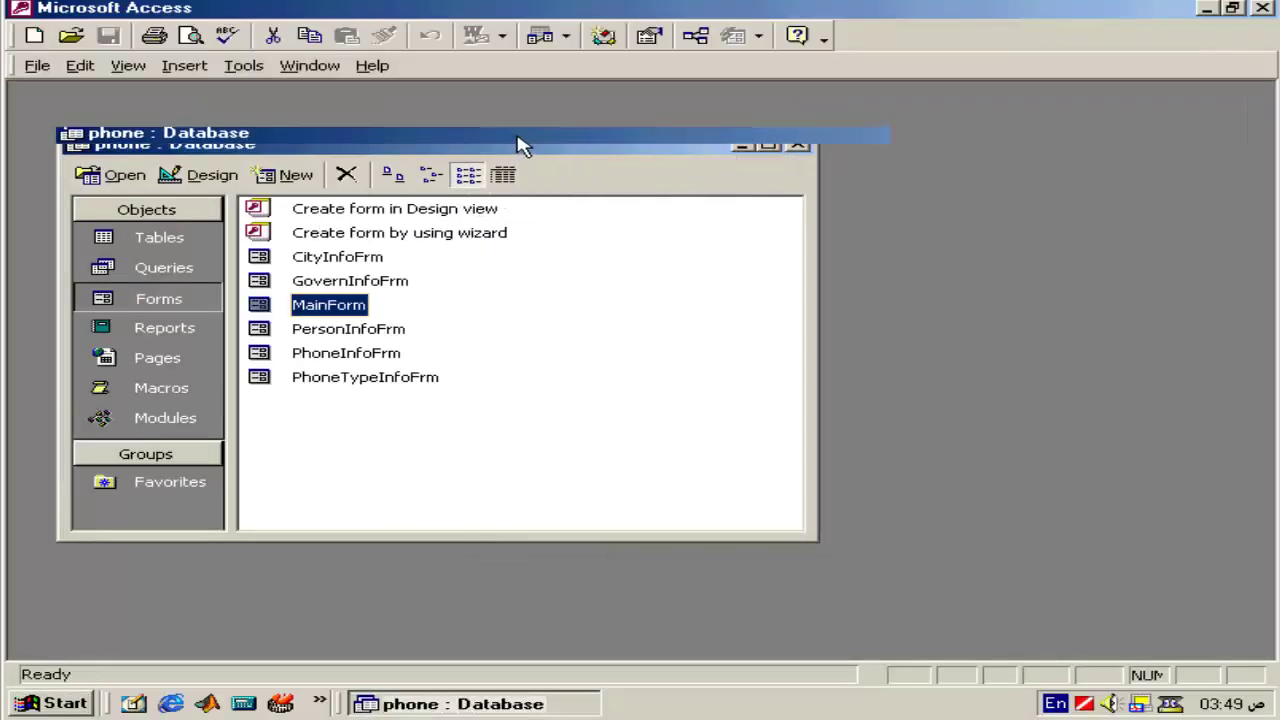
Uncheck Display Database Window in Startup options, then quit Access
click(275, 65)
click(325, 262)
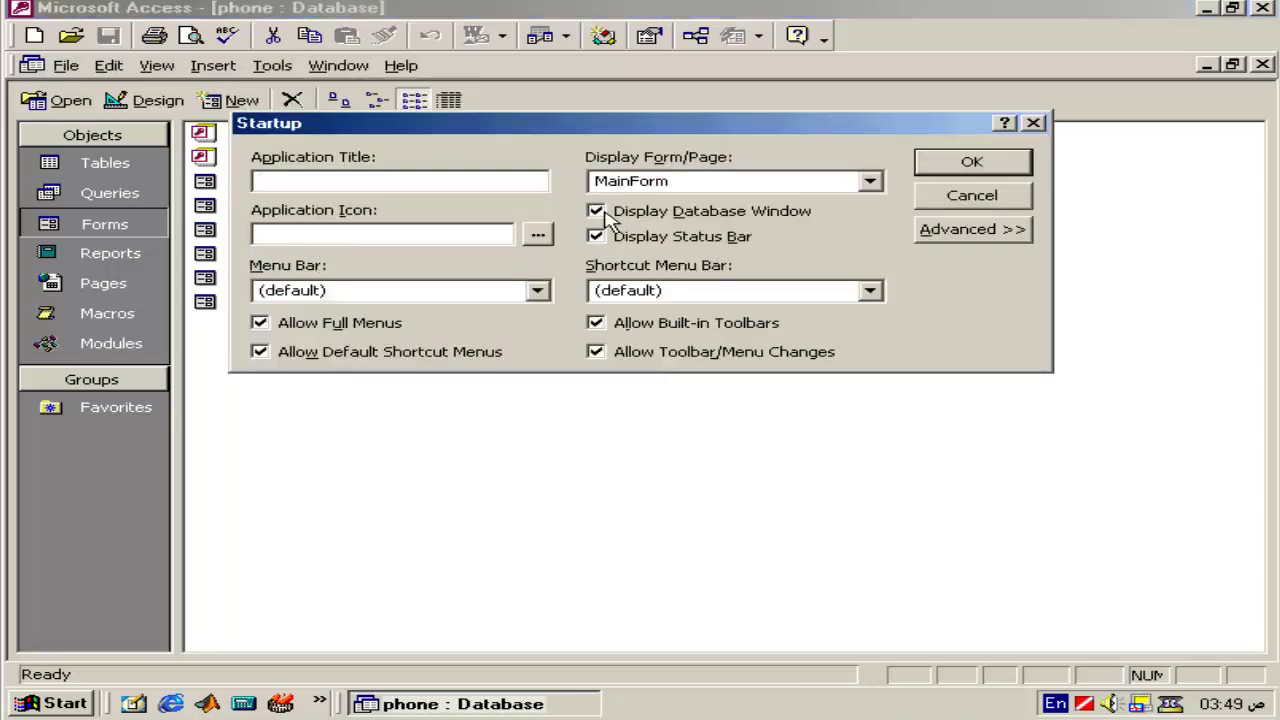
click(600, 213)
click(972, 168)
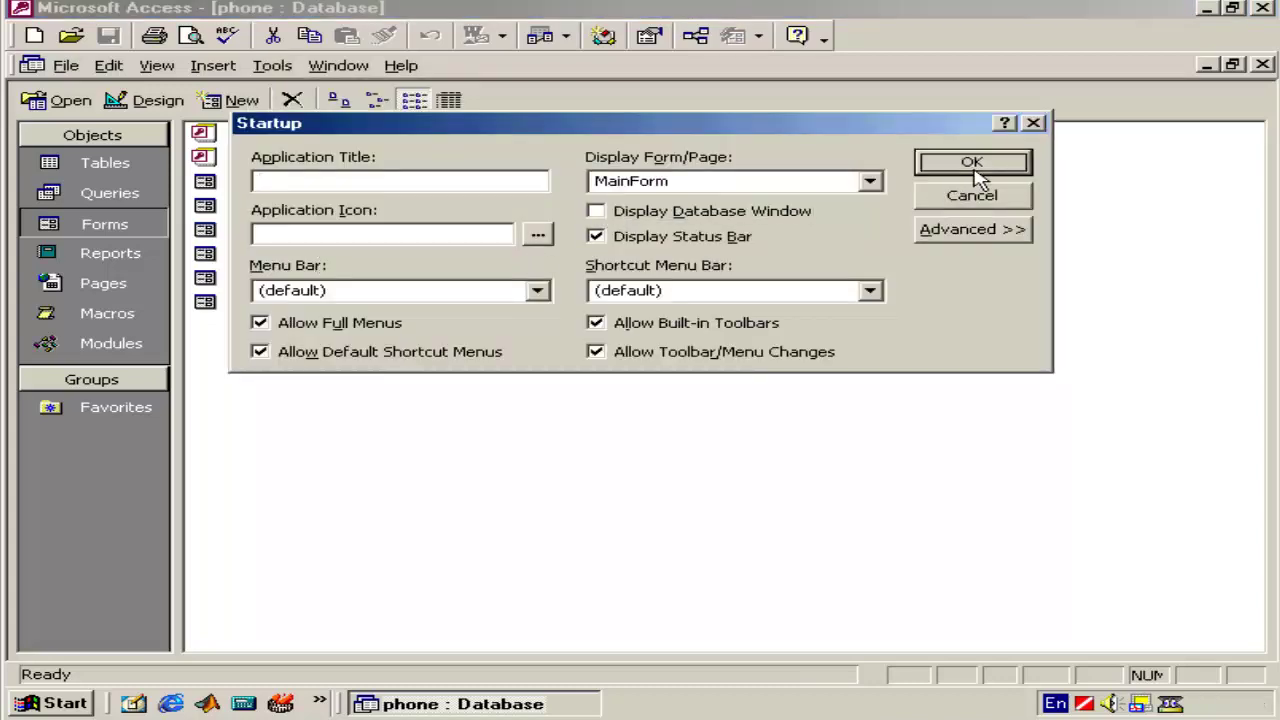
key(alt+F4)
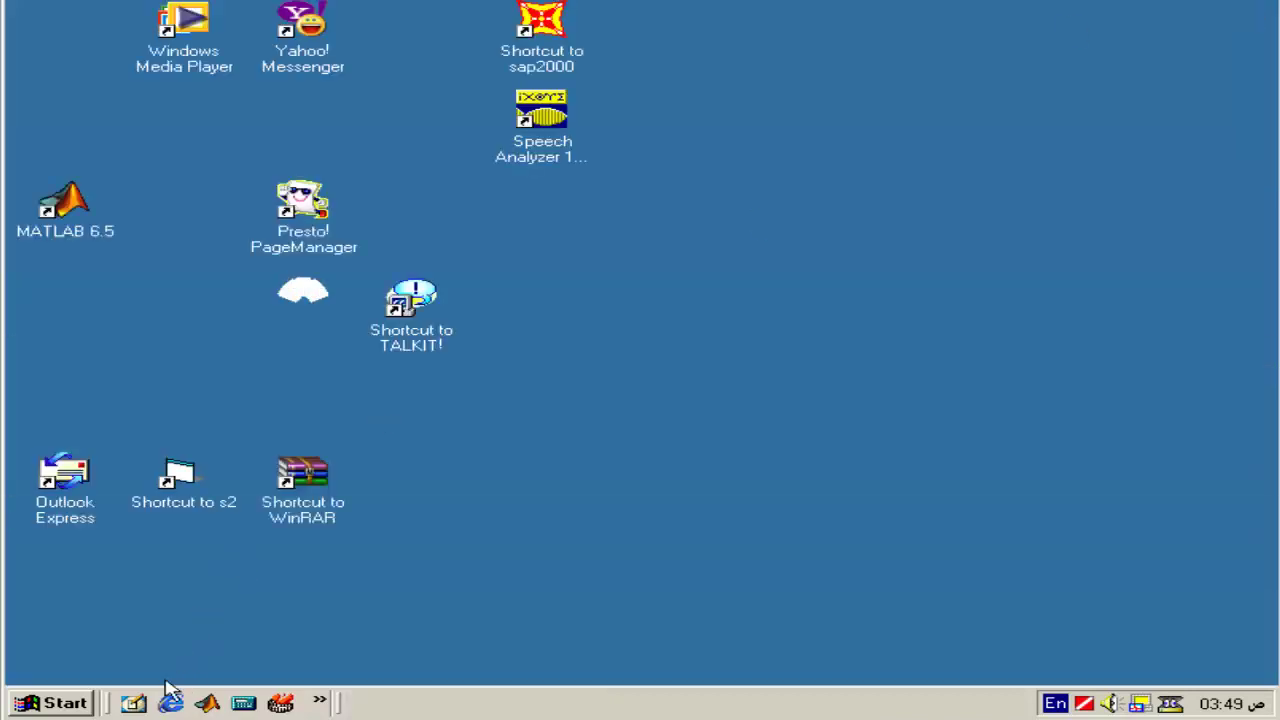
Reopen the phone database, close the startup MainForm, and maximize the database window
click(57, 704)
mouse_move(160, 426)
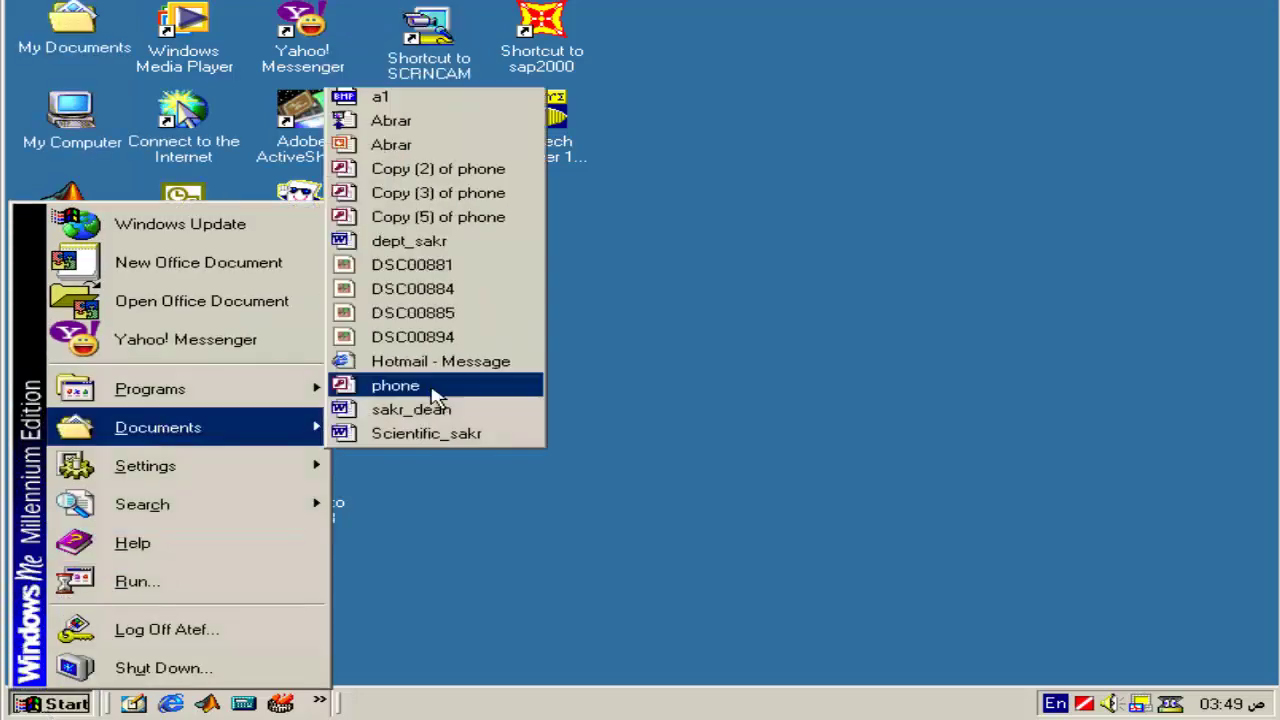
click(434, 380)
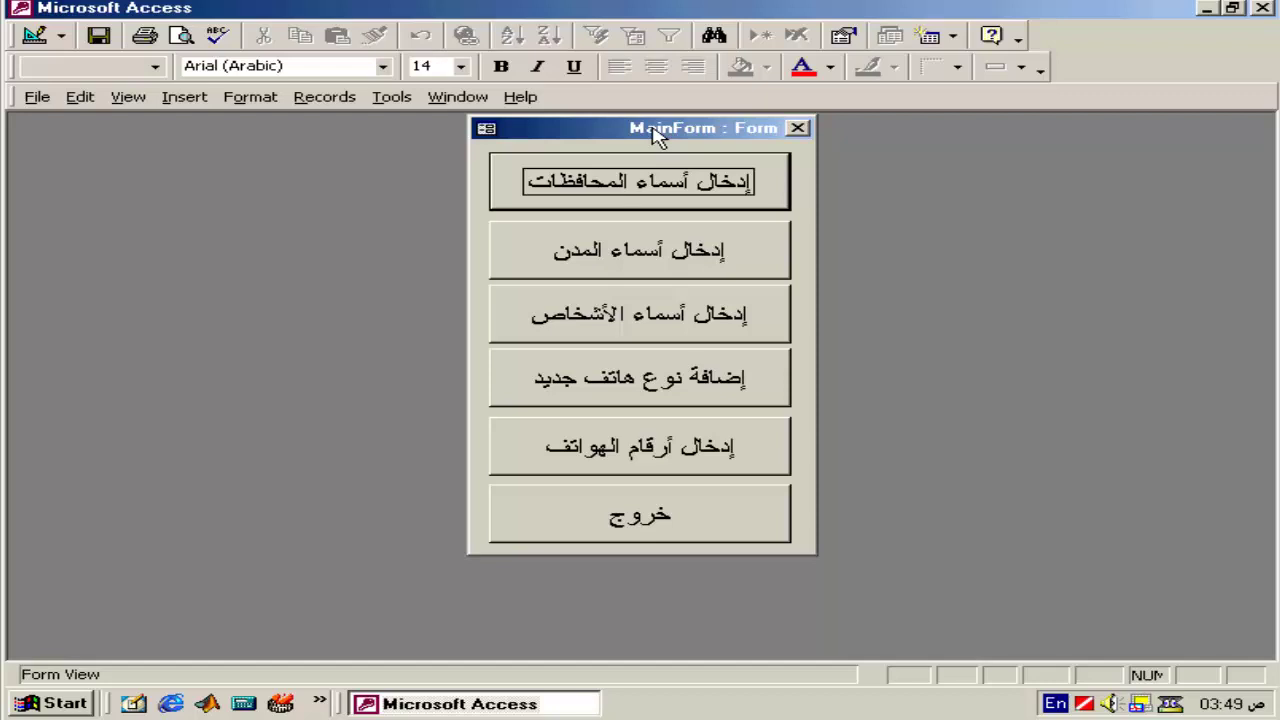
click(796, 129)
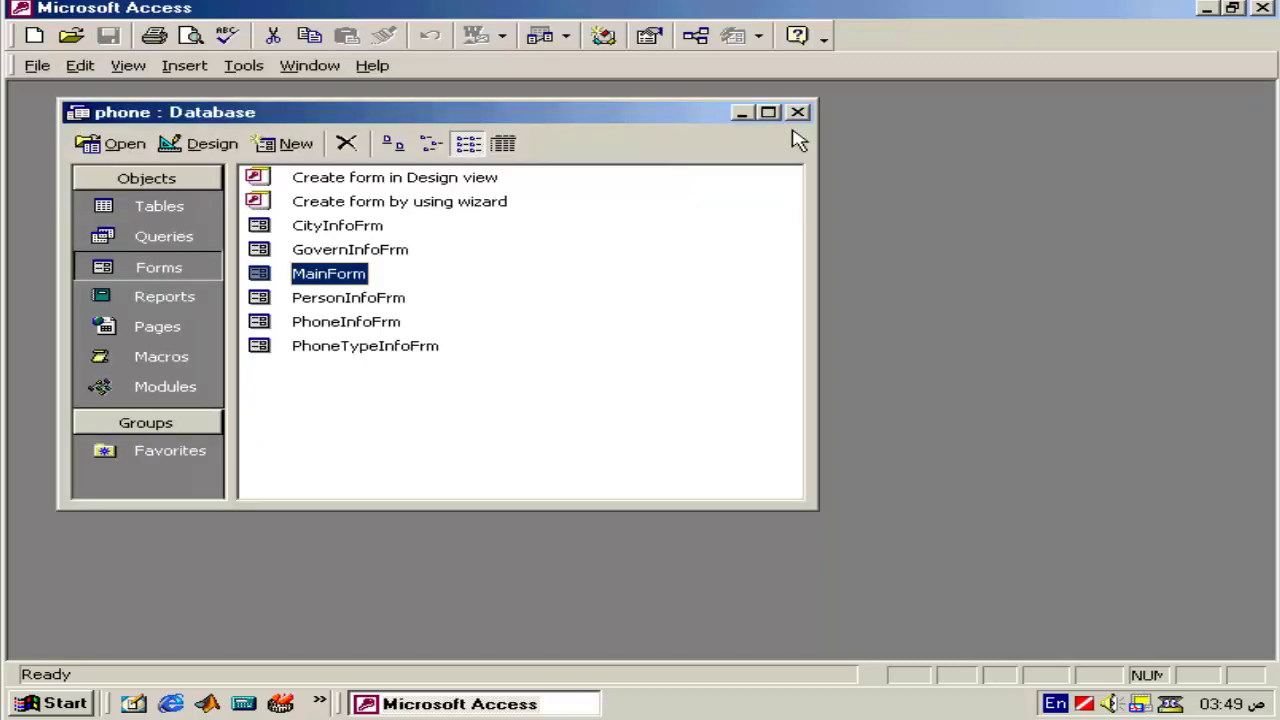
click(768, 112)
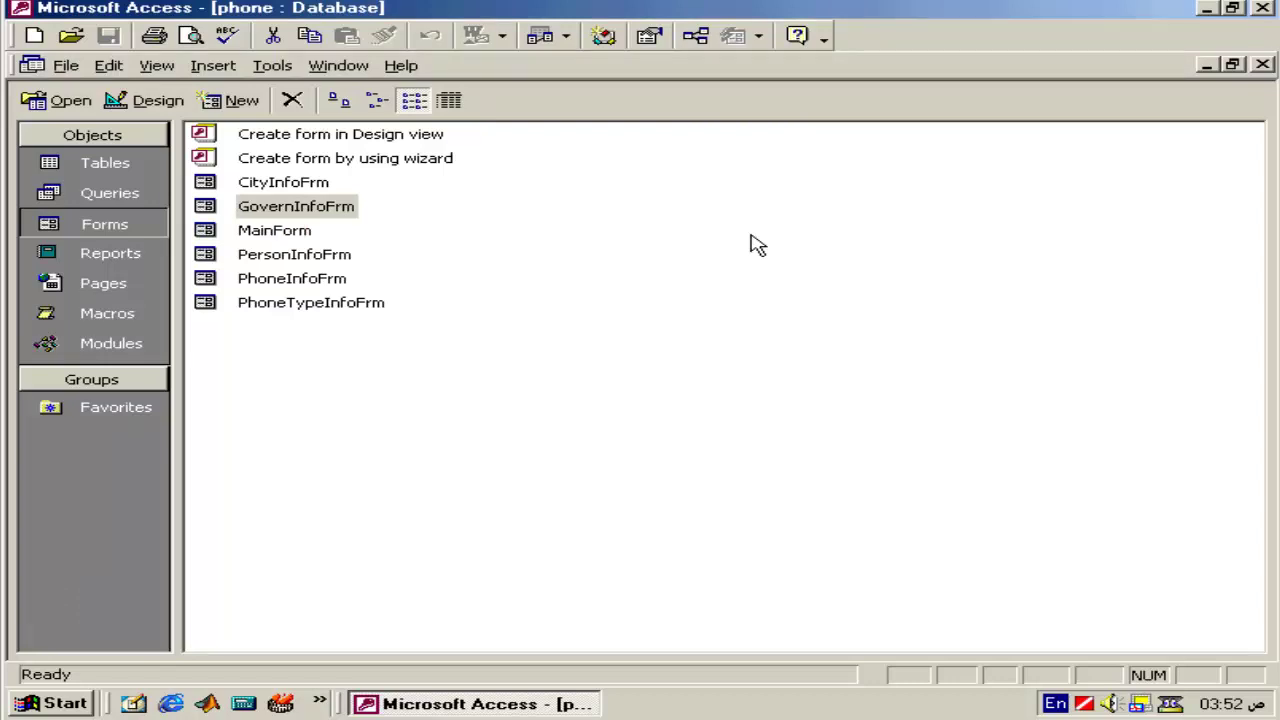
Open GovernInfoFrm in Design View and drag its Form Footer taller
right_click(286, 208)
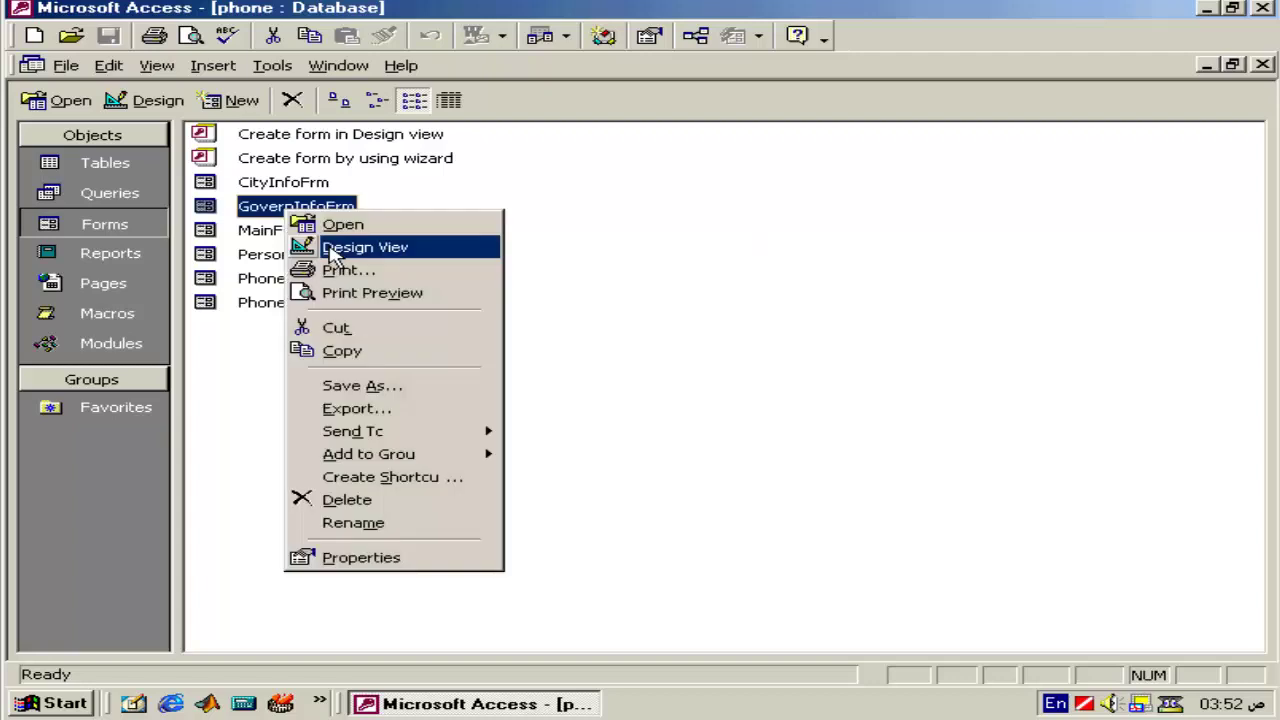
click(332, 250)
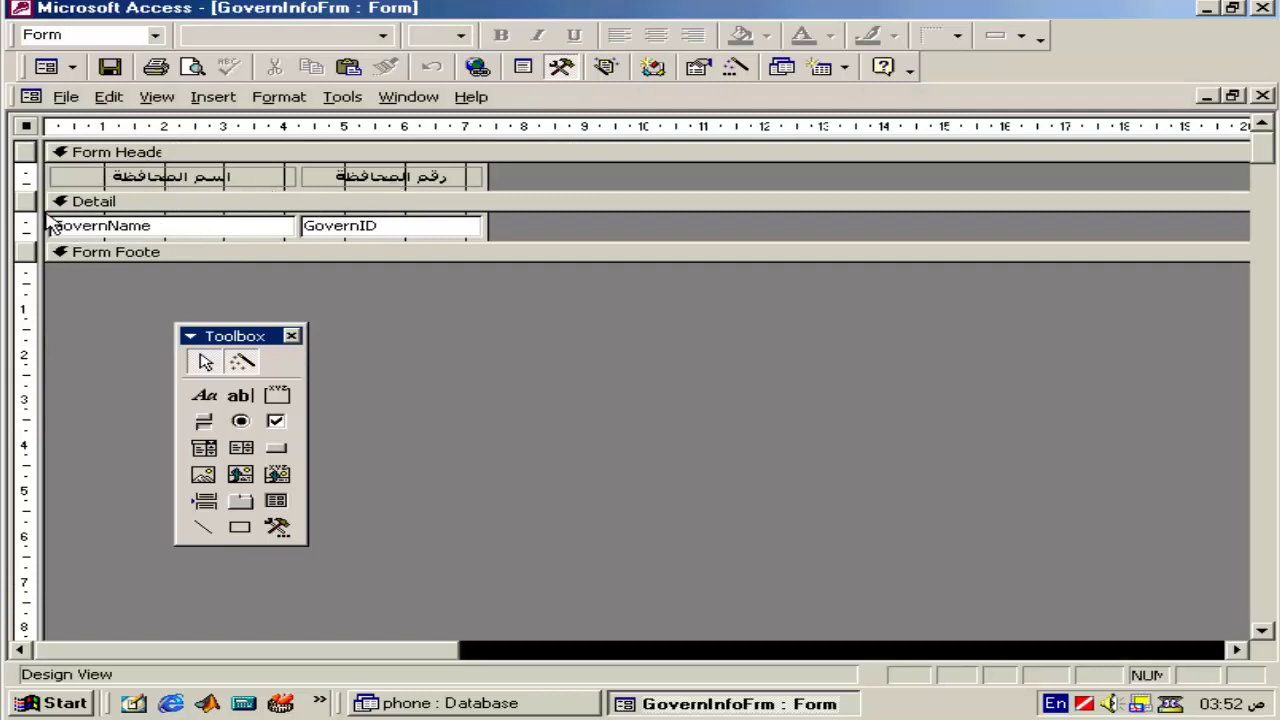
drag(104, 262, 104, 303)
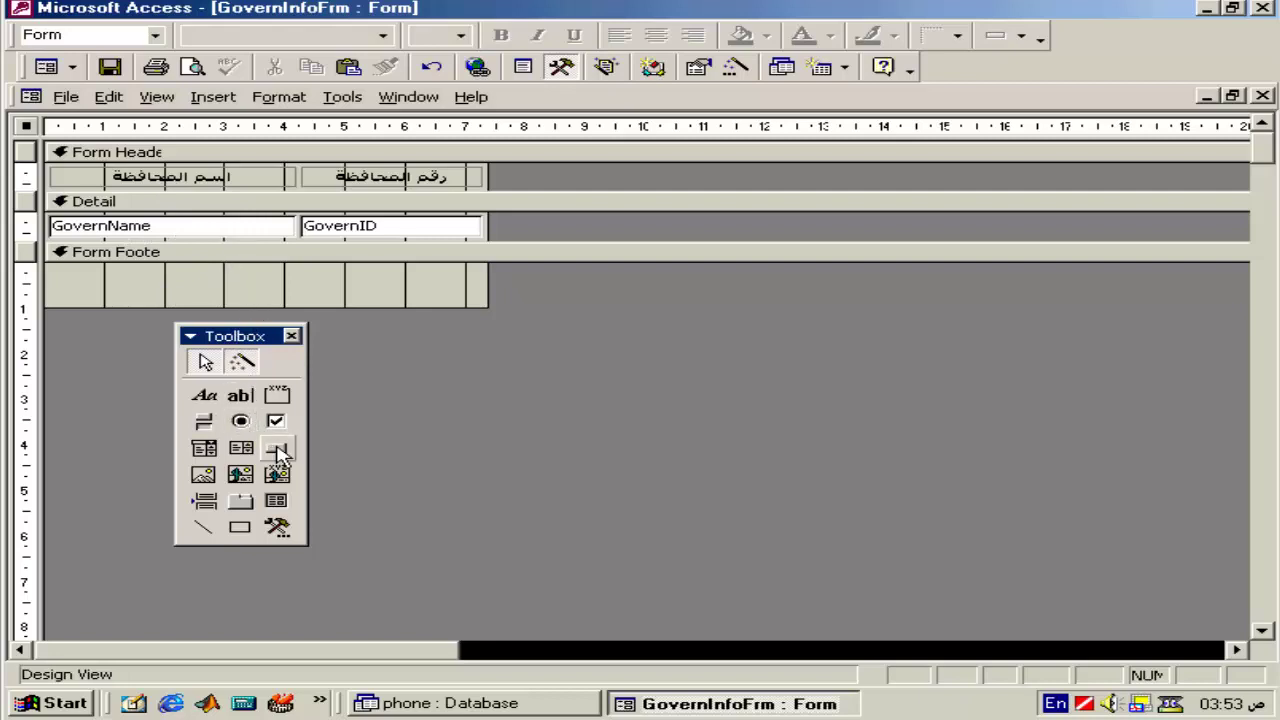
With Control Wizards on, draw a command button in the form footer
click(275, 421)
click(277, 447)
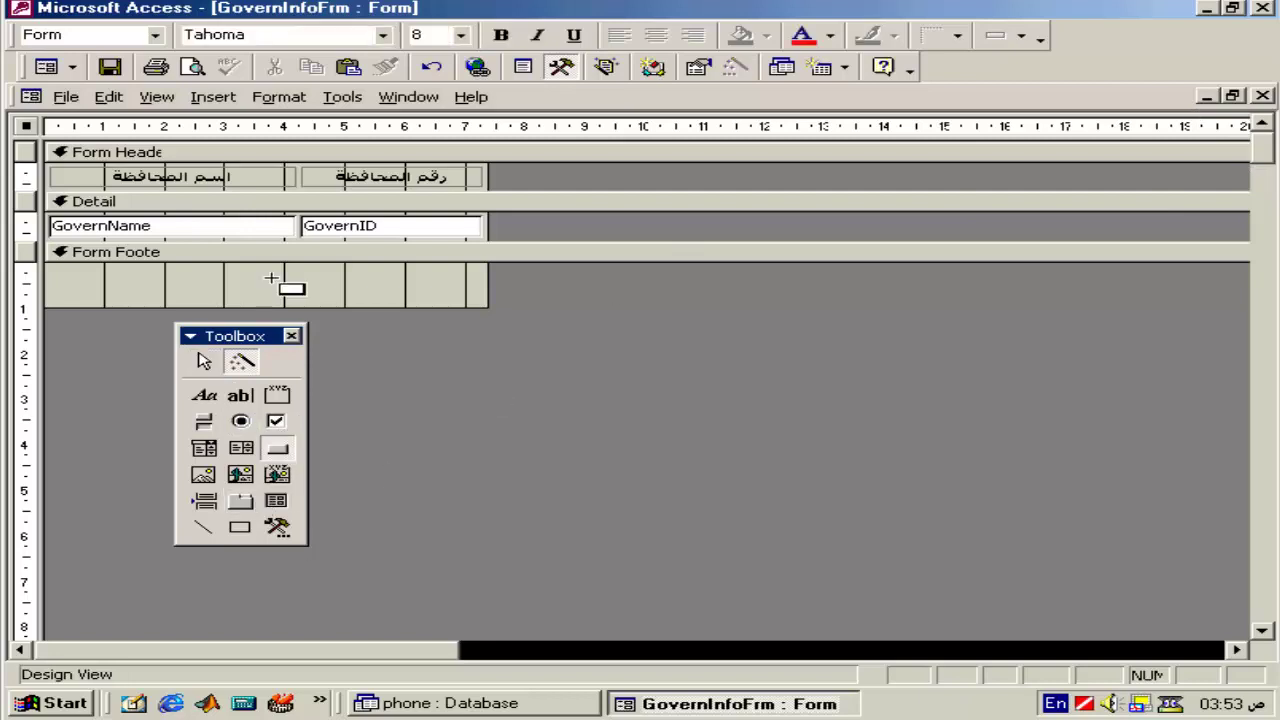
drag(235, 266, 300, 300)
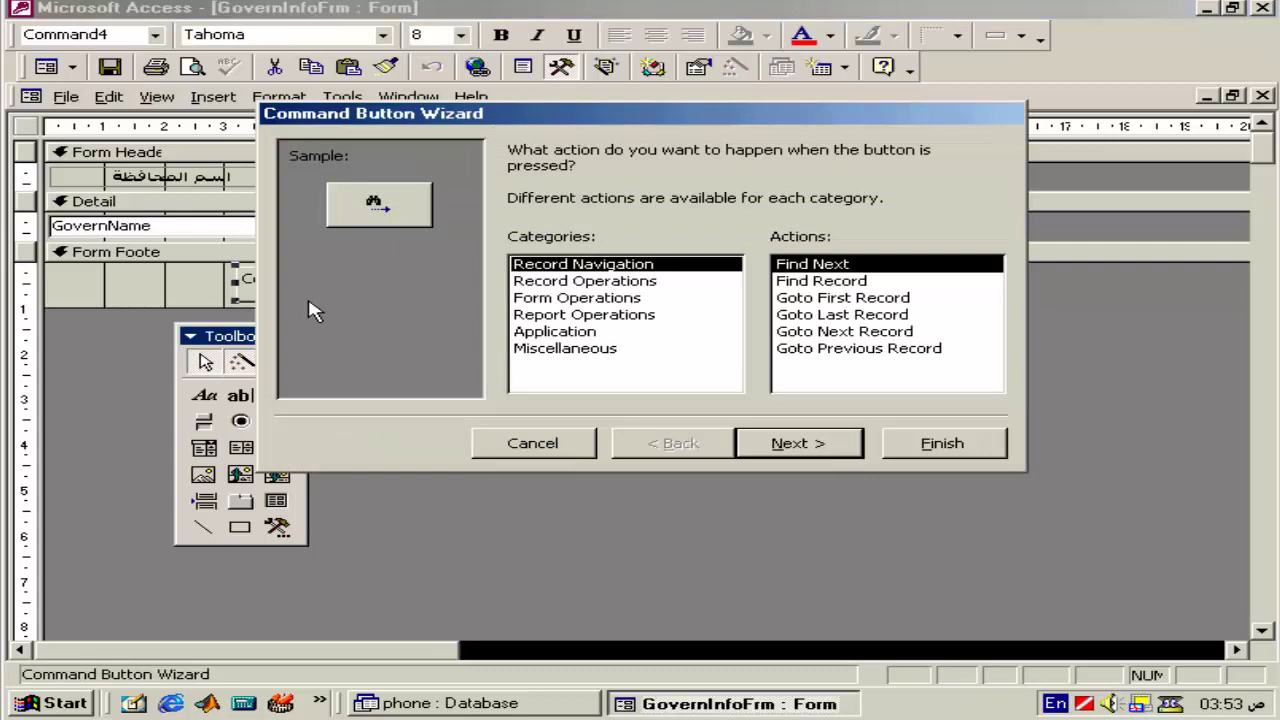
Make the button a Form Operations > Close Form action showing the Exit picture, and finish
click(572, 299)
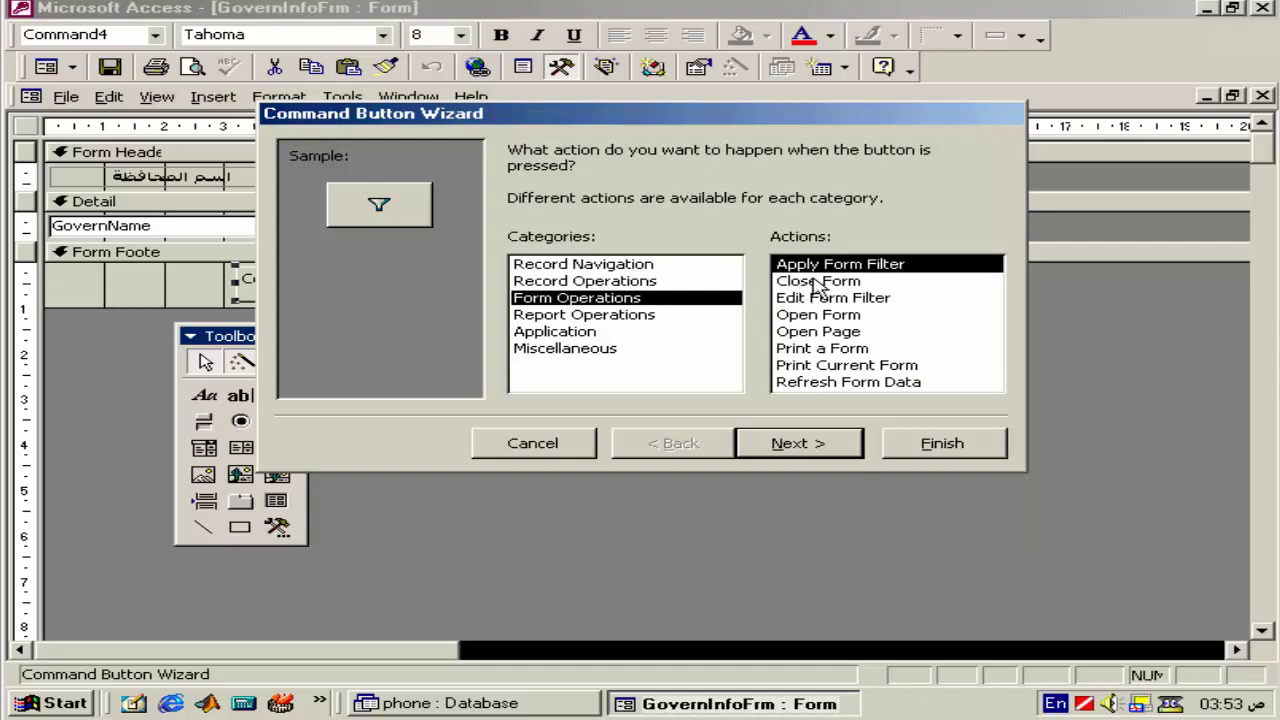
click(818, 283)
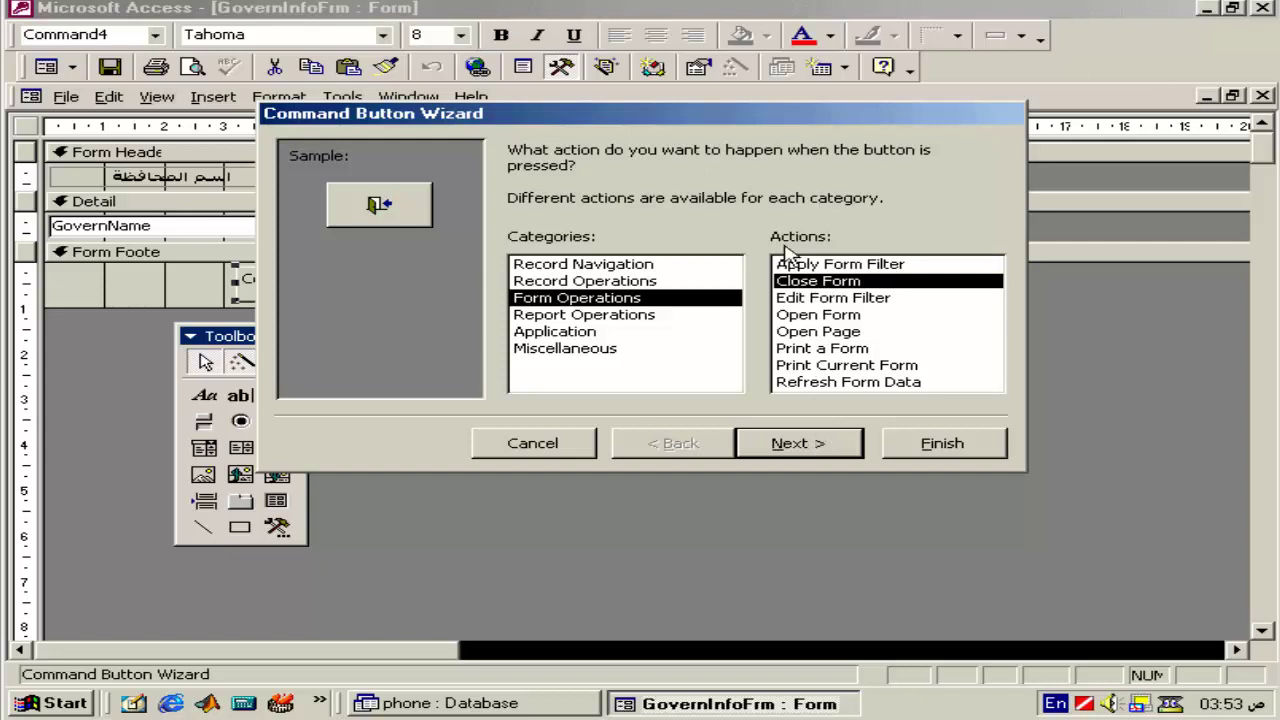
click(797, 443)
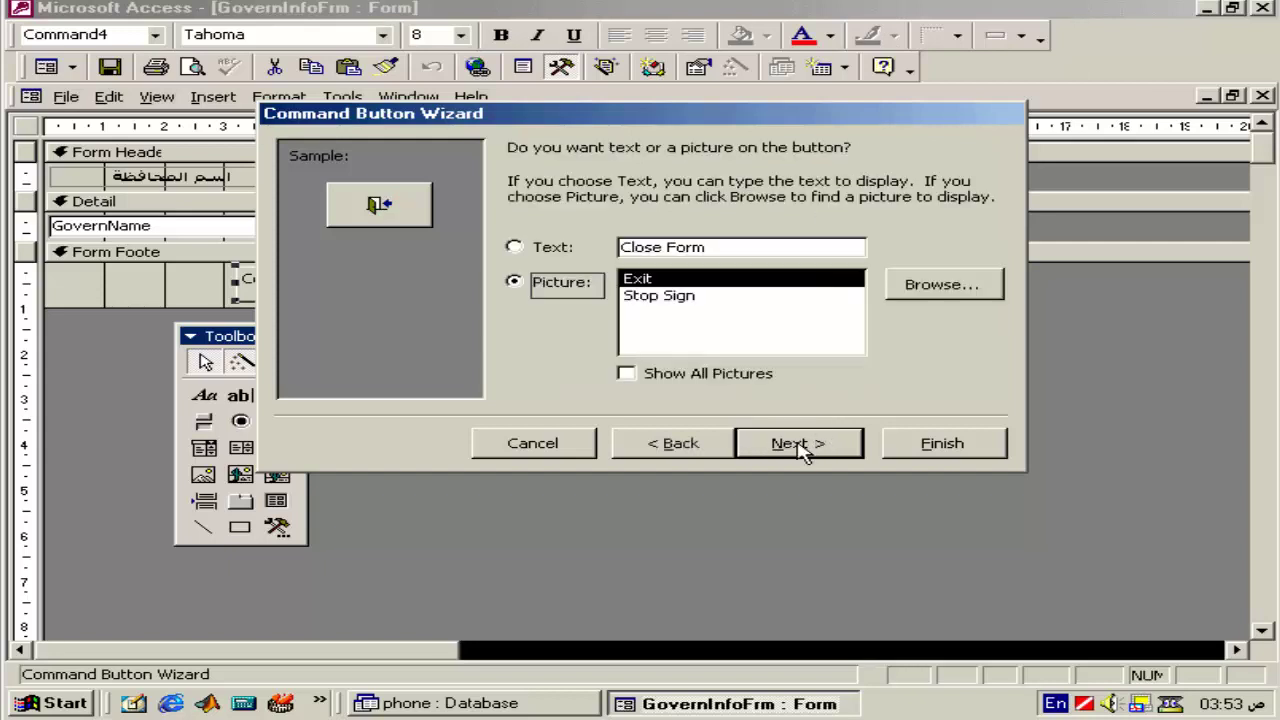
click(527, 252)
click(555, 287)
click(818, 450)
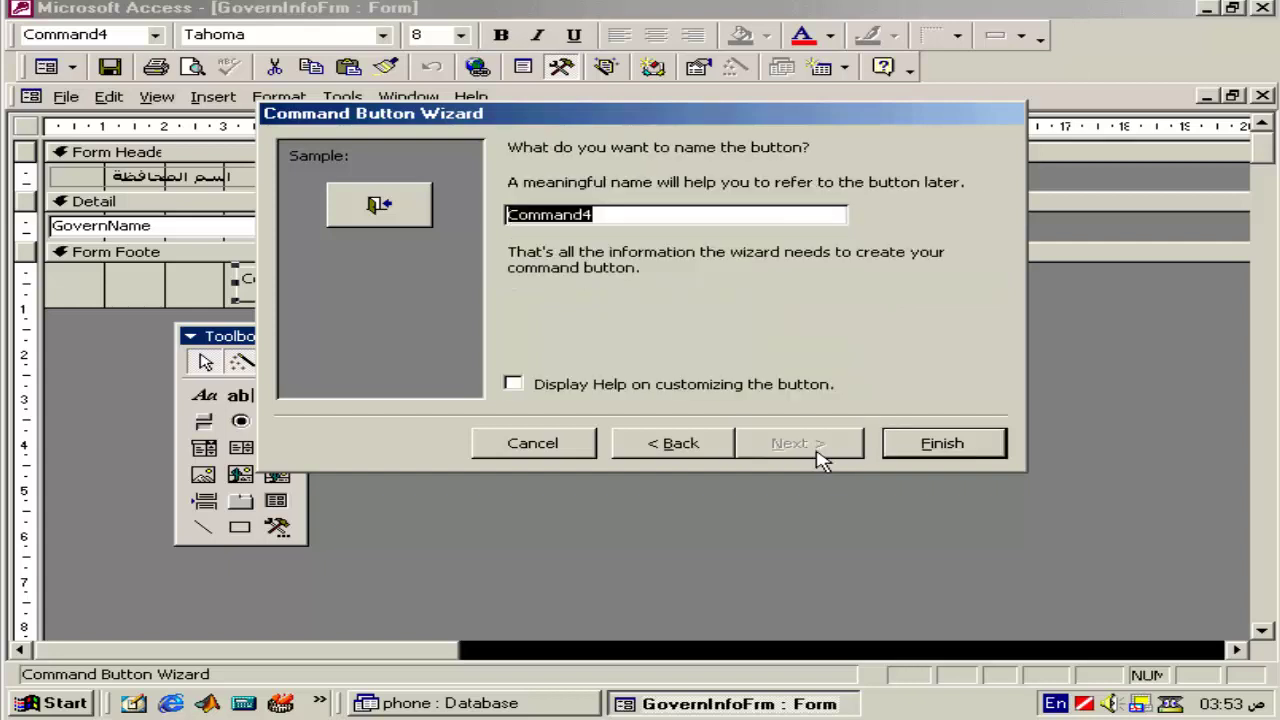
click(935, 445)
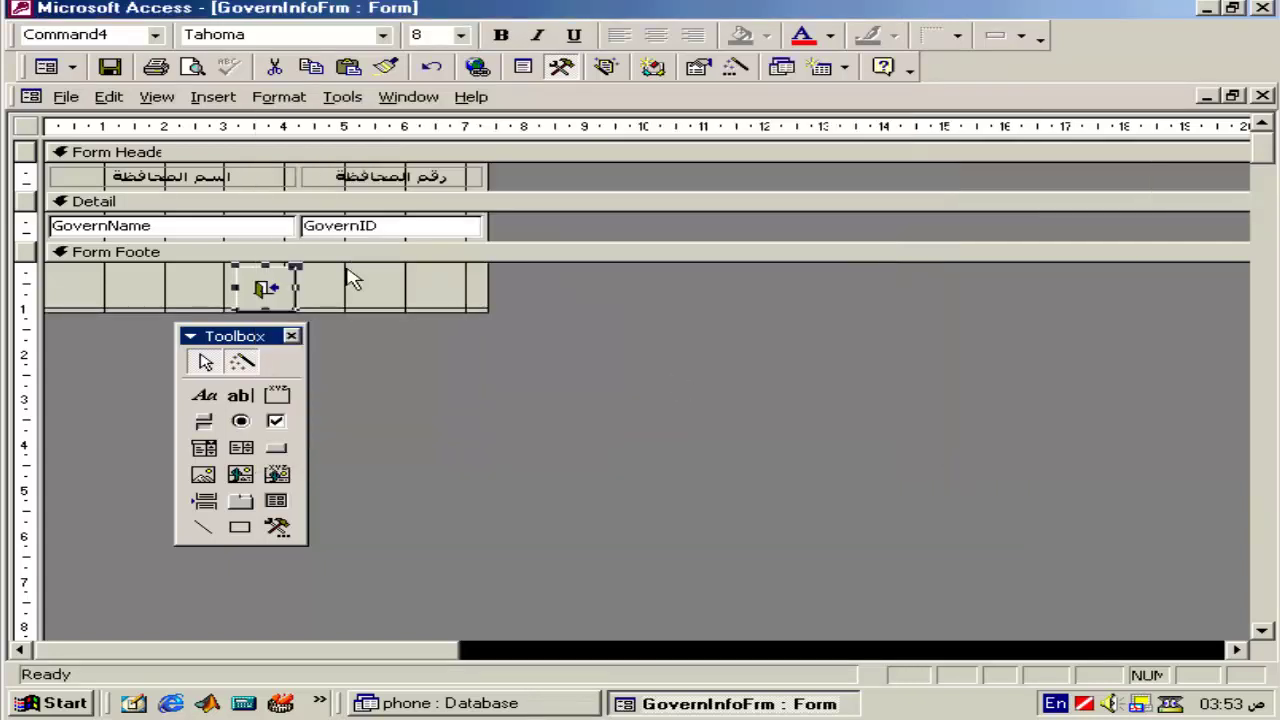
drag(322, 312, 322, 320)
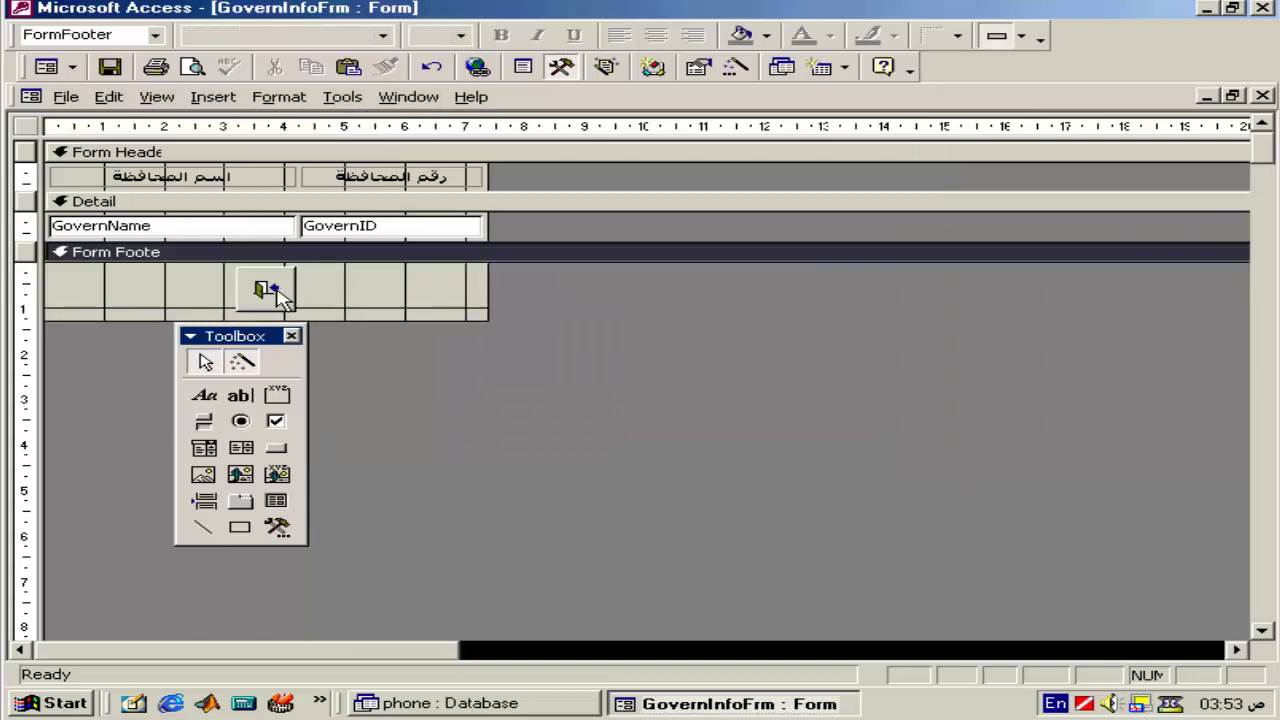
Move the close button right in the footer and select its On Click event property
drag(278, 296, 391, 298)
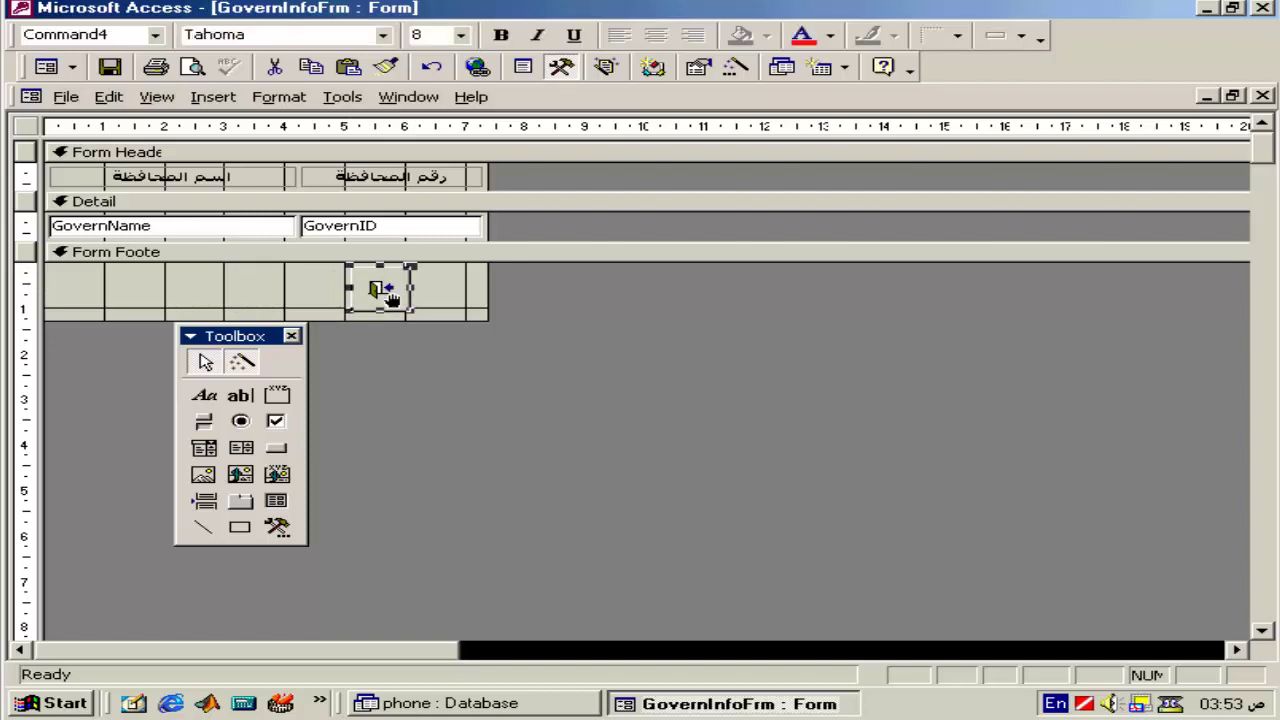
right_click(391, 298)
click(497, 671)
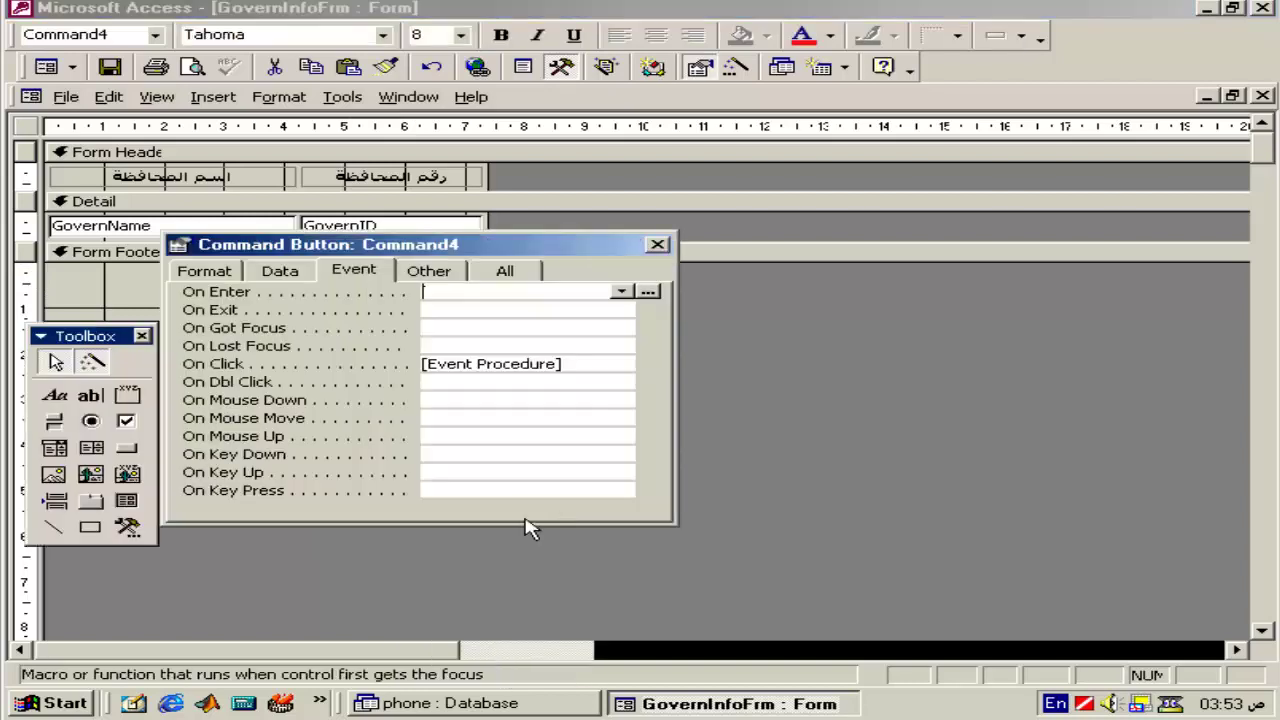
click(649, 366)
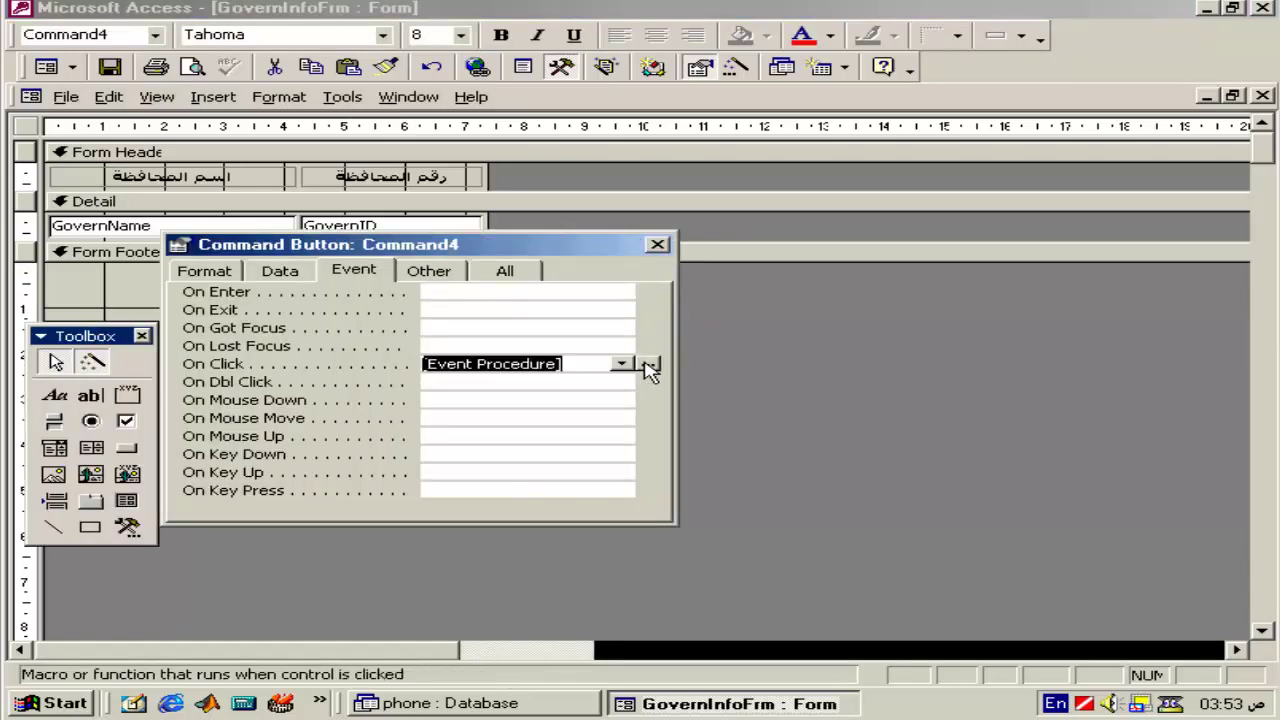
click(649, 366)
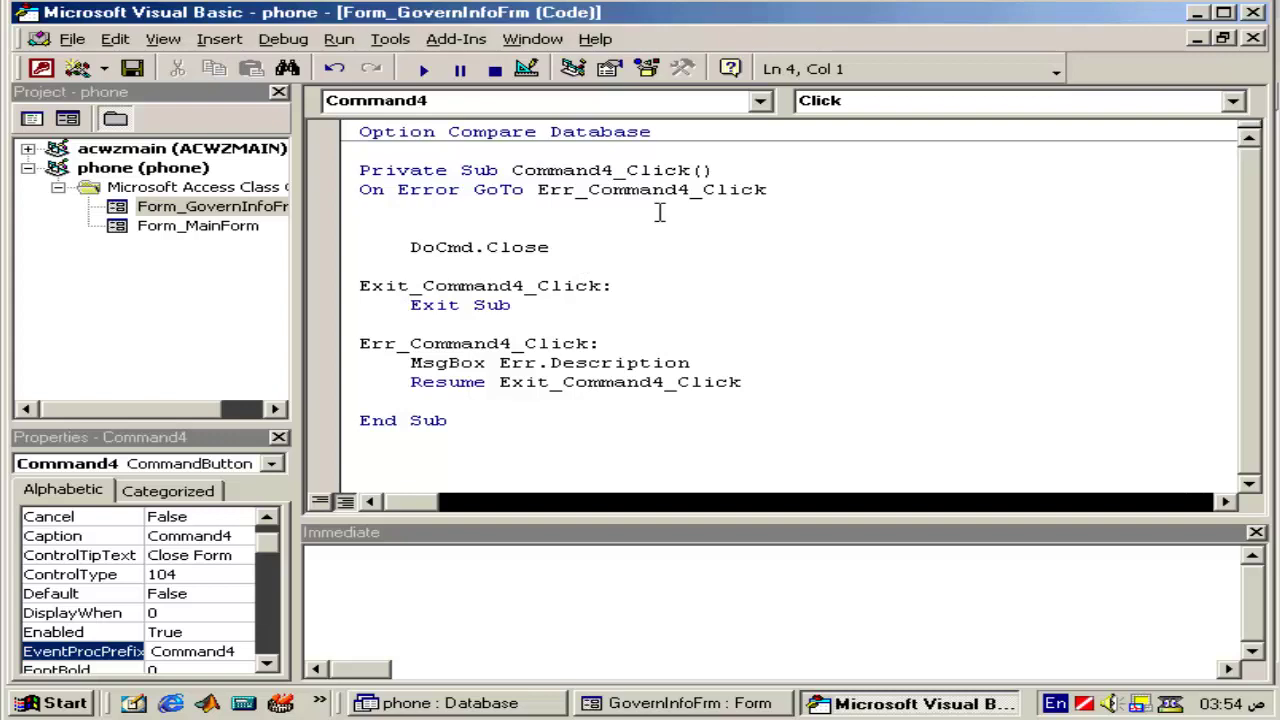
Leave the code editor and bring up the whole form's property sheet
click(1253, 13)
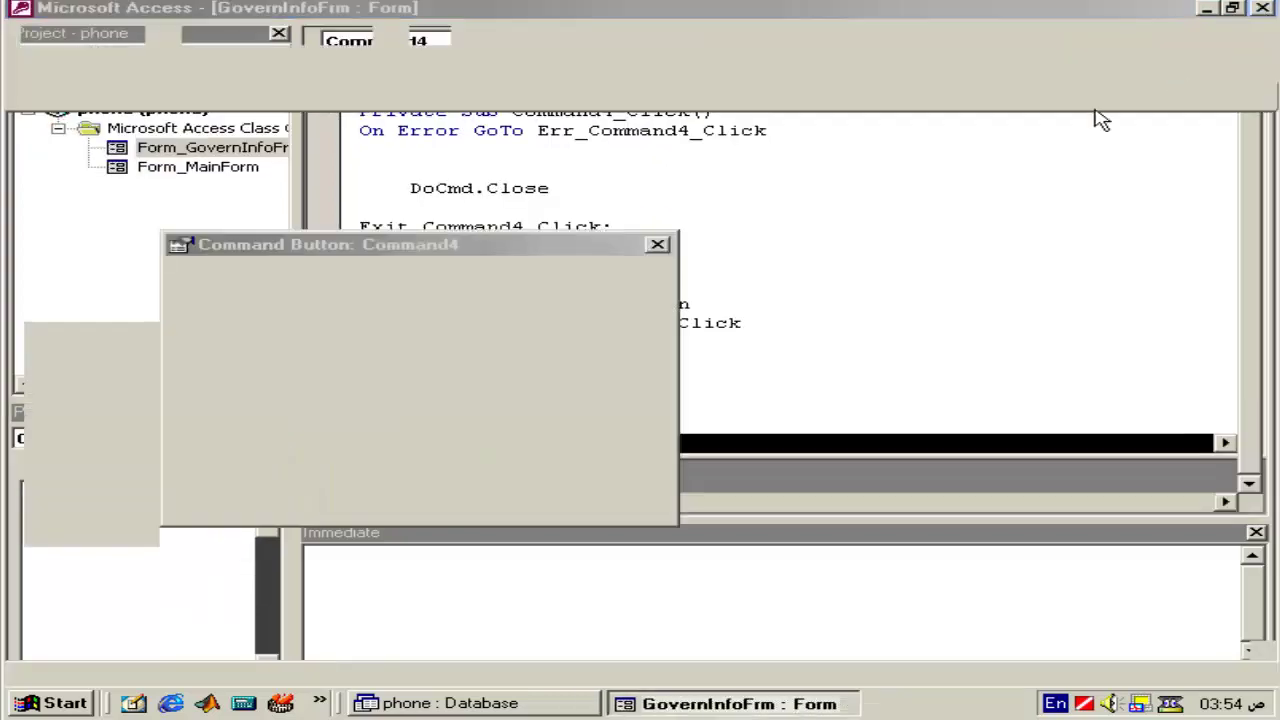
drag(528, 250, 780, 243)
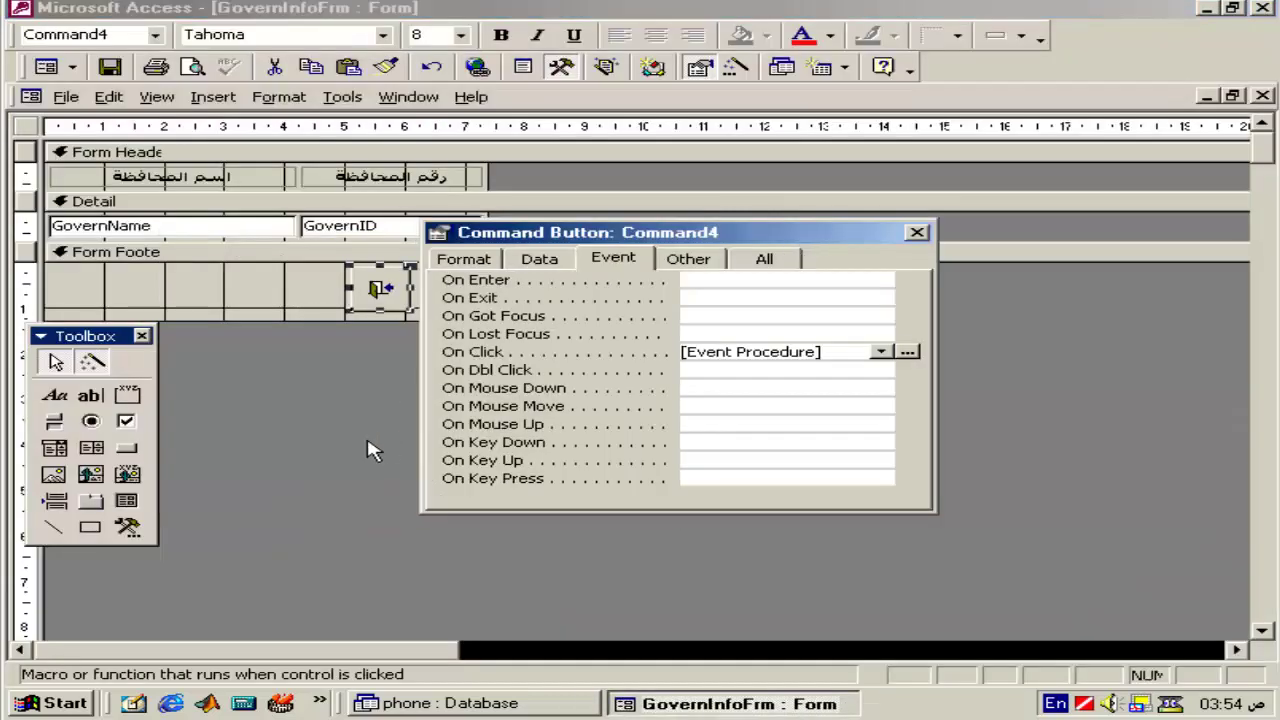
click(366, 445)
Set the form's Border Style to Thin and close the GovernInfoFrm design
click(490, 270)
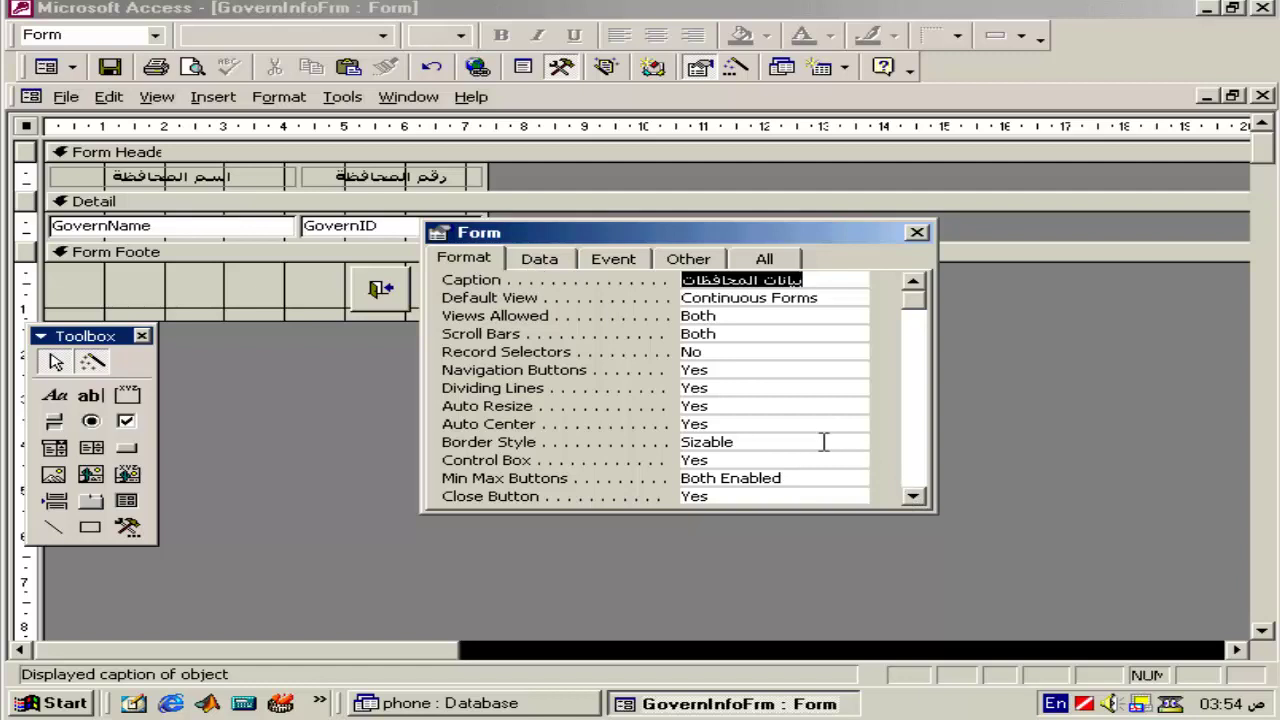
click(823, 441)
click(857, 442)
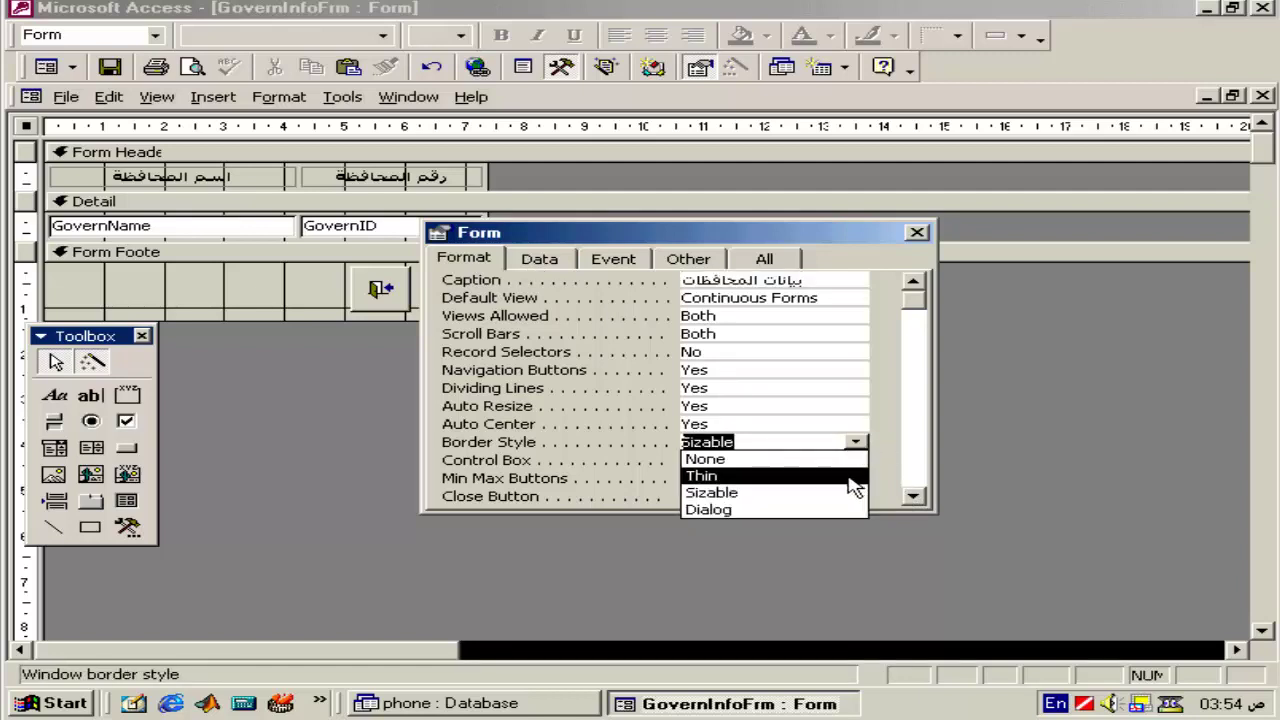
click(710, 509)
click(916, 232)
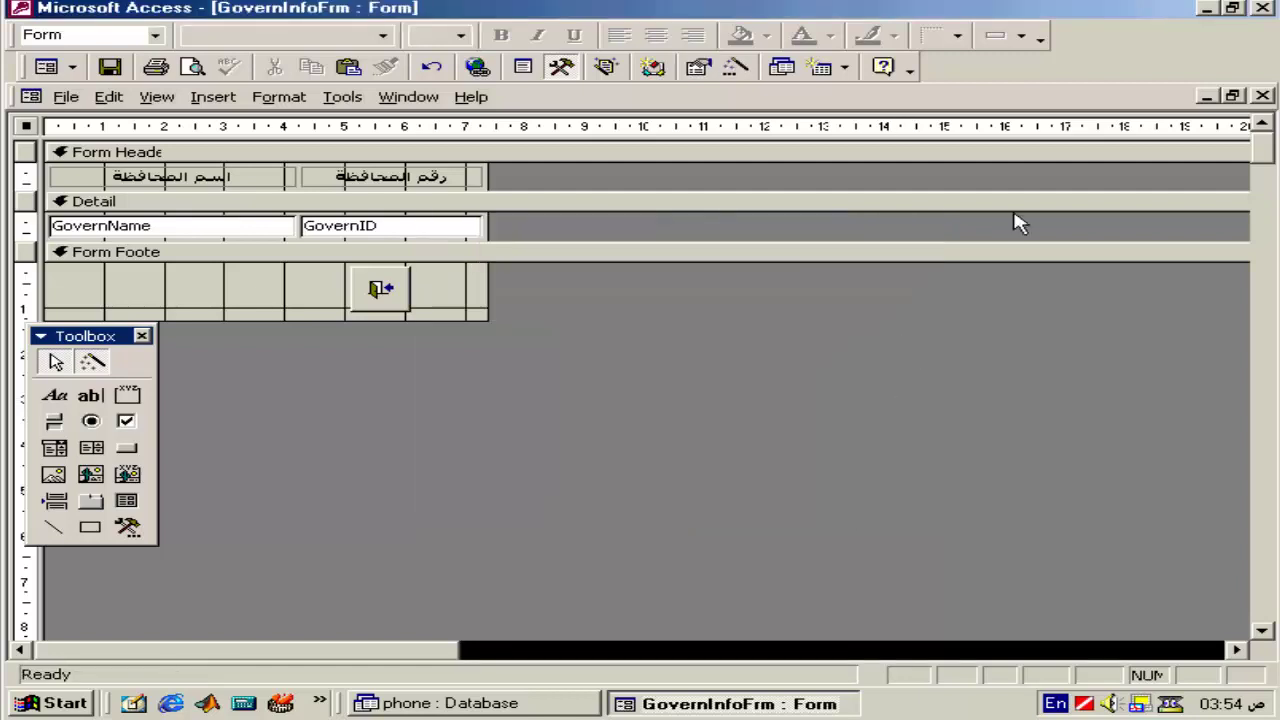
click(1263, 96)
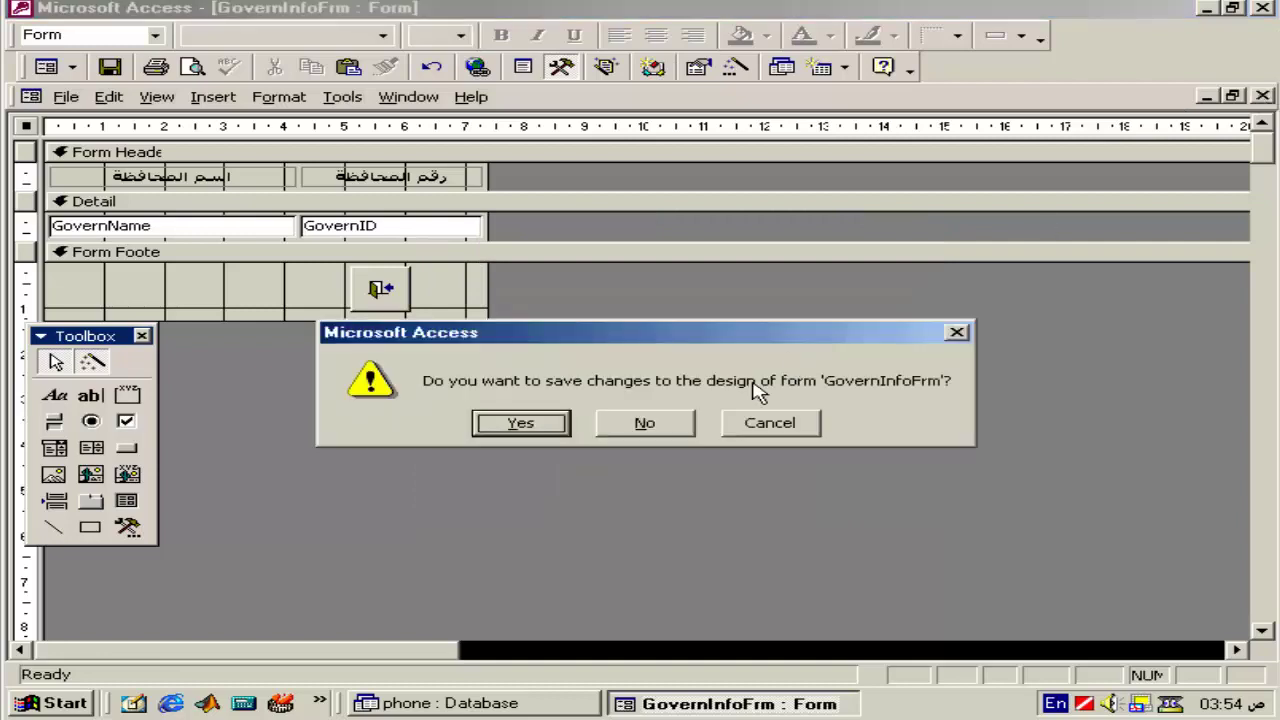
Save the form design, open MainForm in a restored window, and launch the governorates form
click(522, 424)
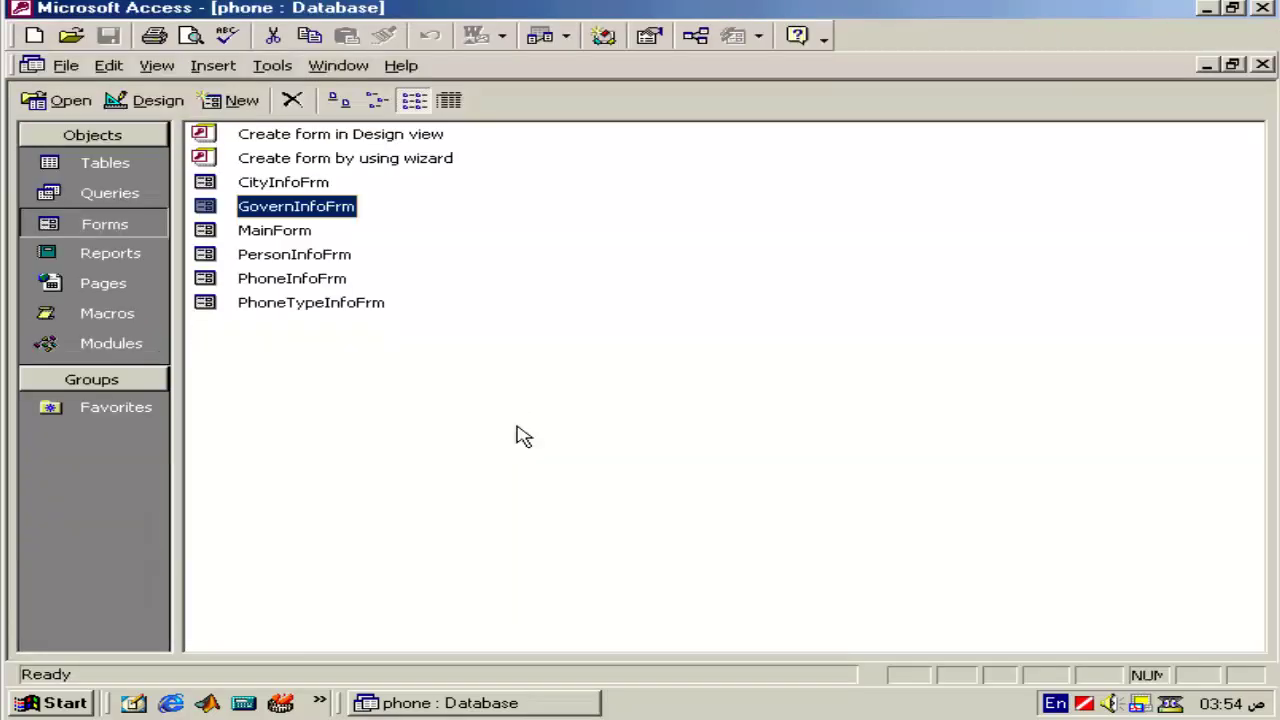
double_click(241, 230)
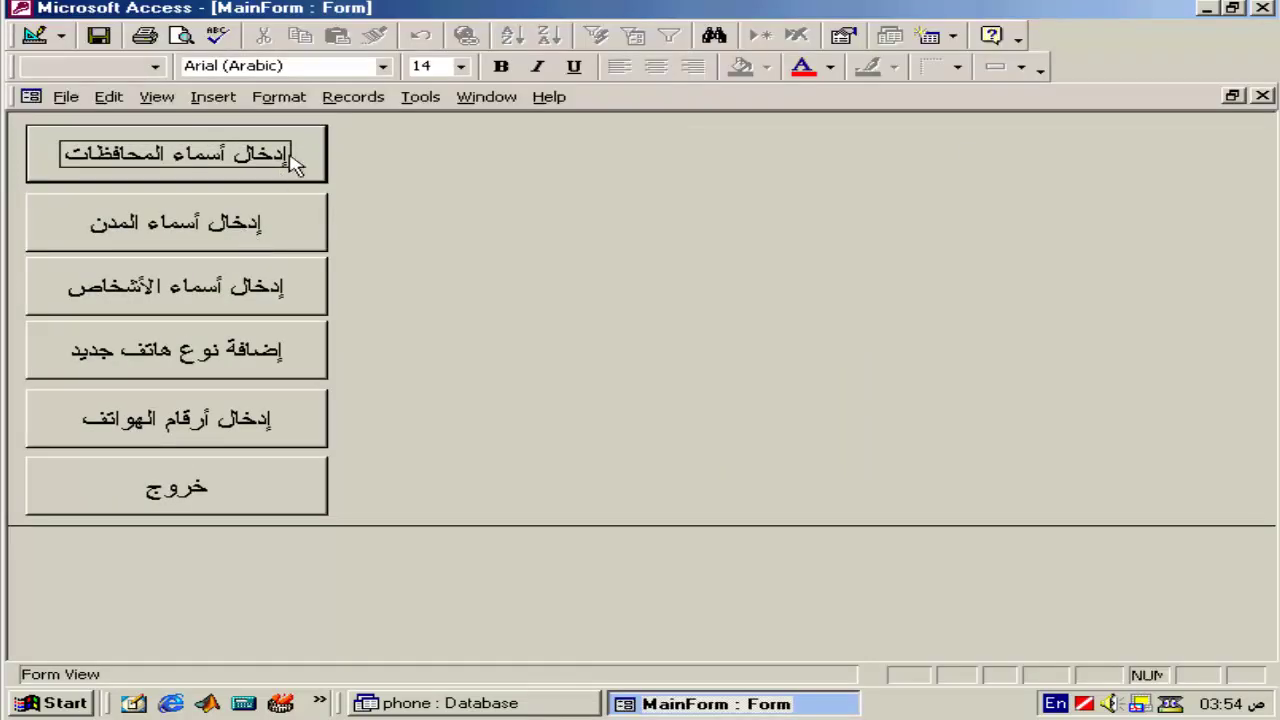
click(1234, 98)
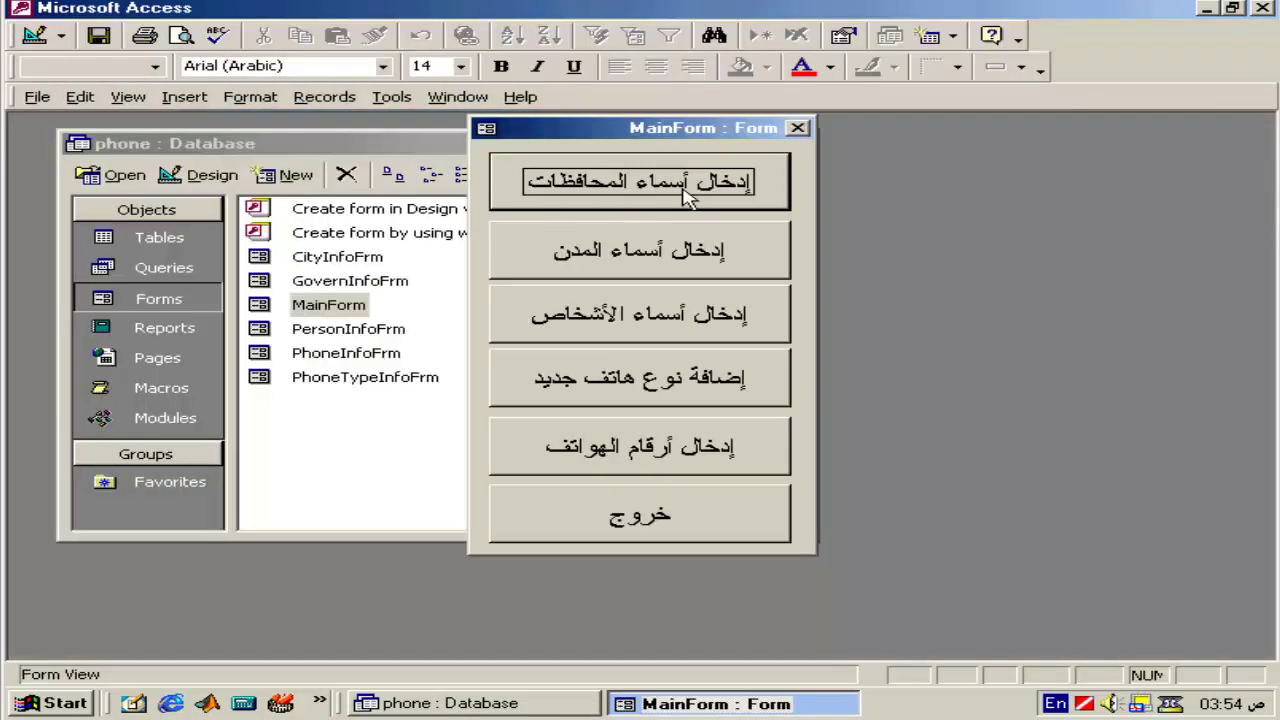
click(662, 186)
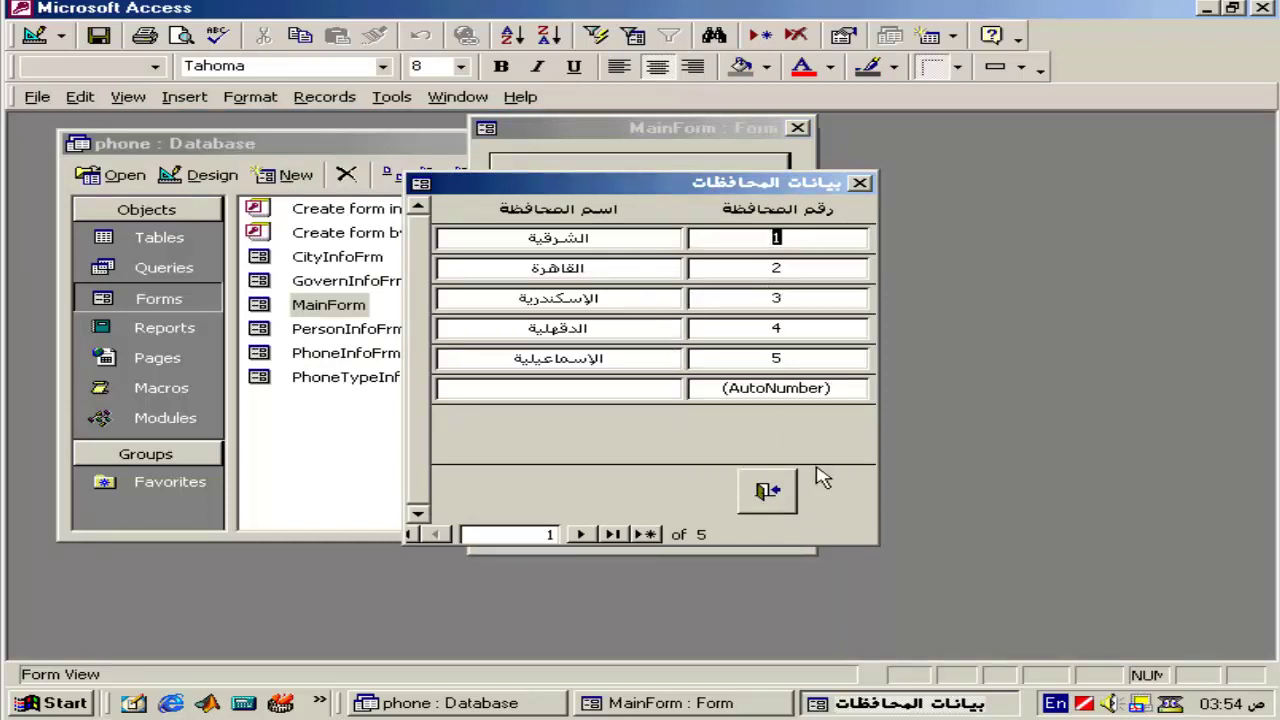
Close and reopen the governorates form, then try editing the first GovernID number
click(770, 494)
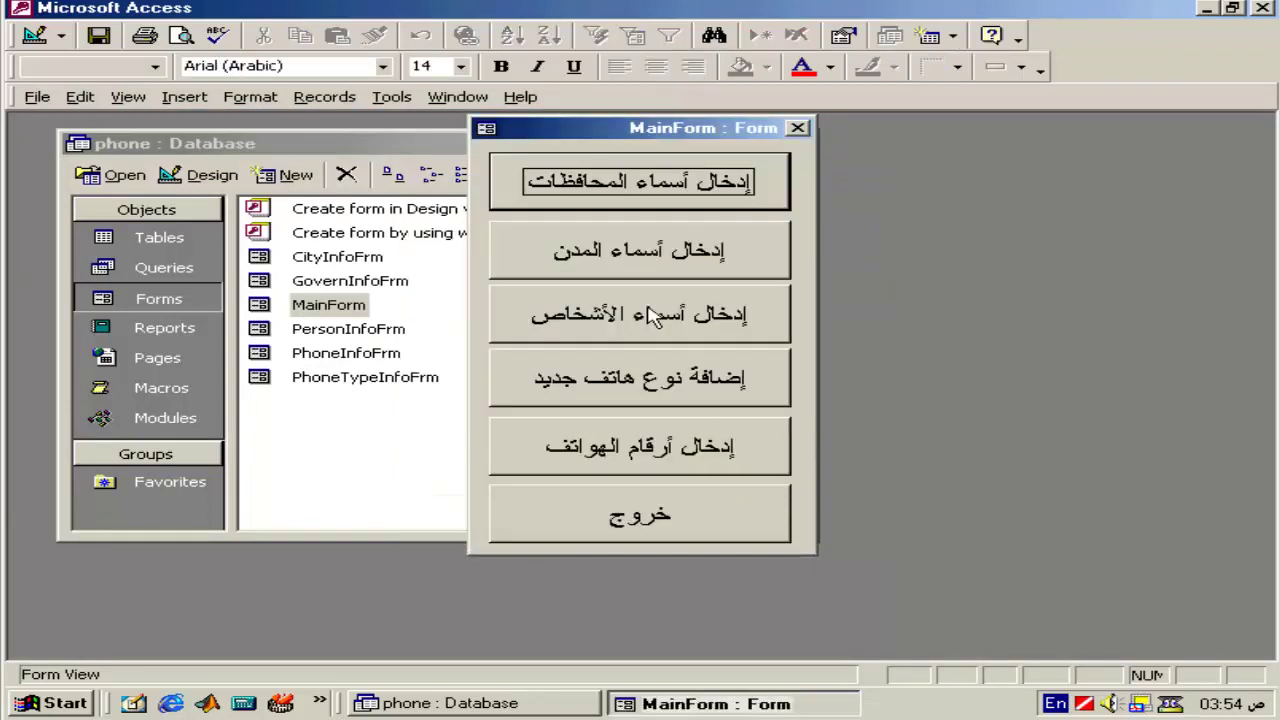
click(640, 190)
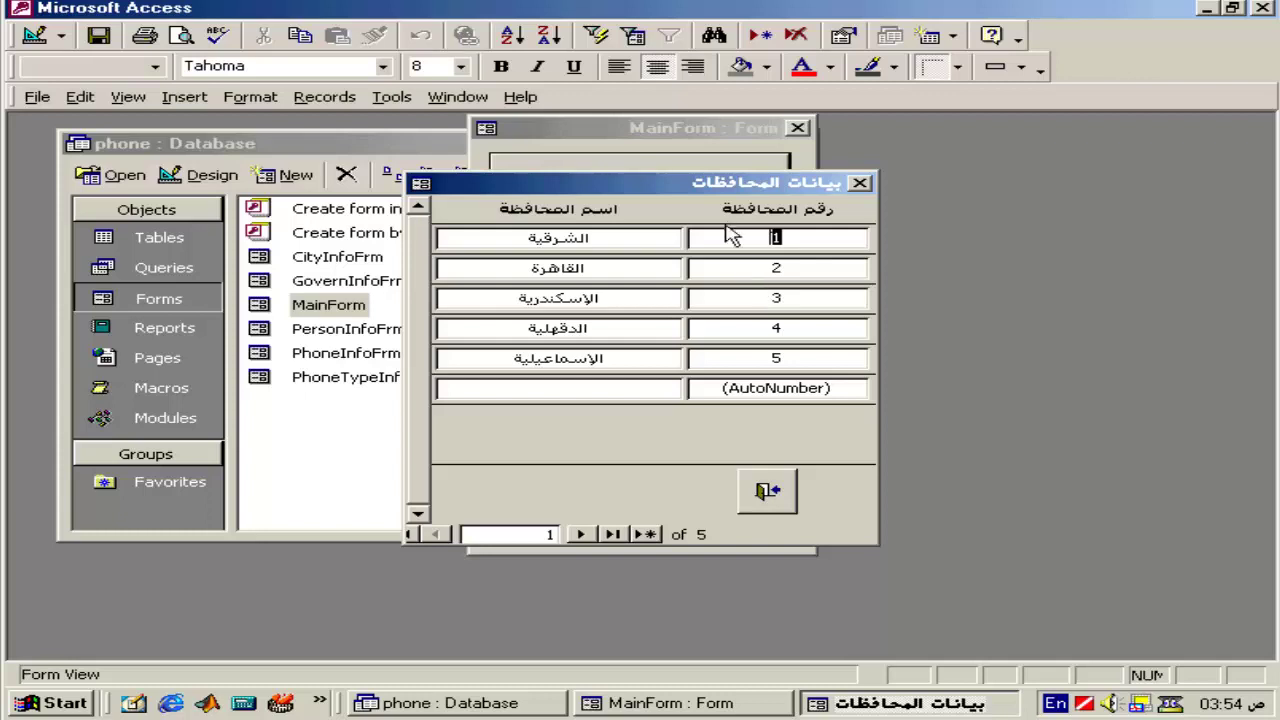
click(776, 238)
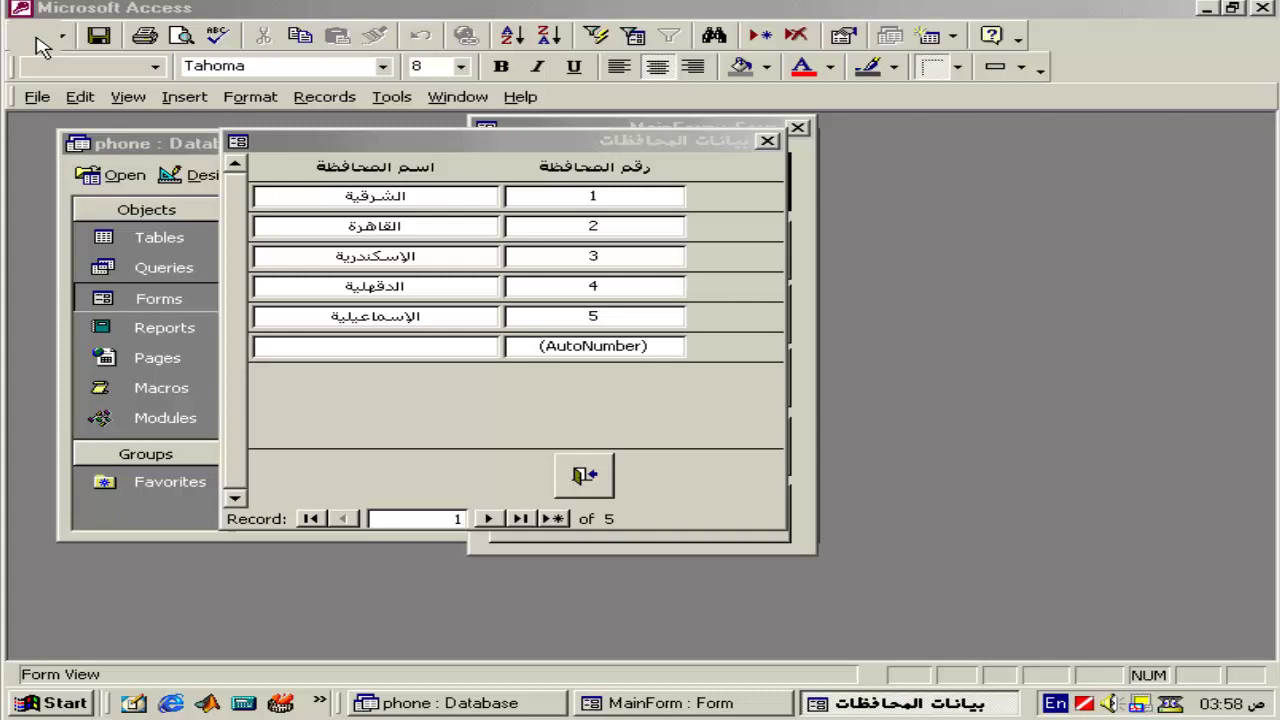
Set GovernID's Enabled property to No, check the greyed-out numbers, and cancel the save prompt
click(38, 40)
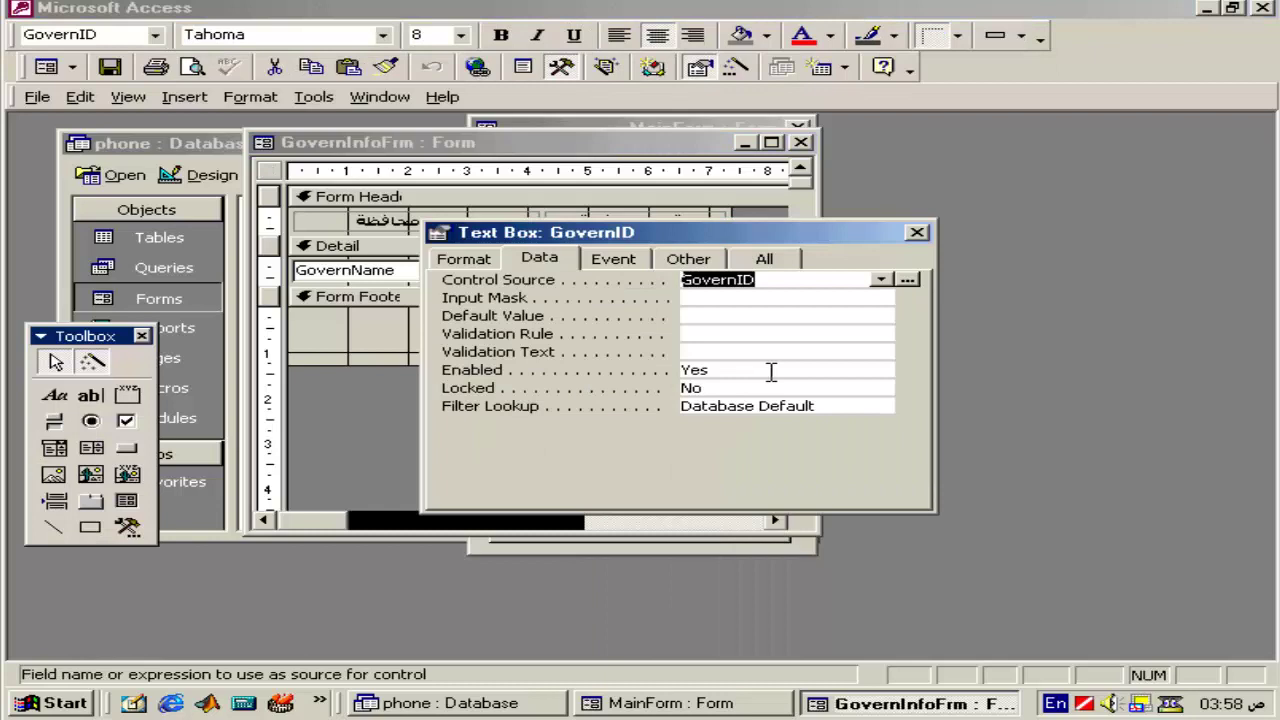
double_click(771, 372)
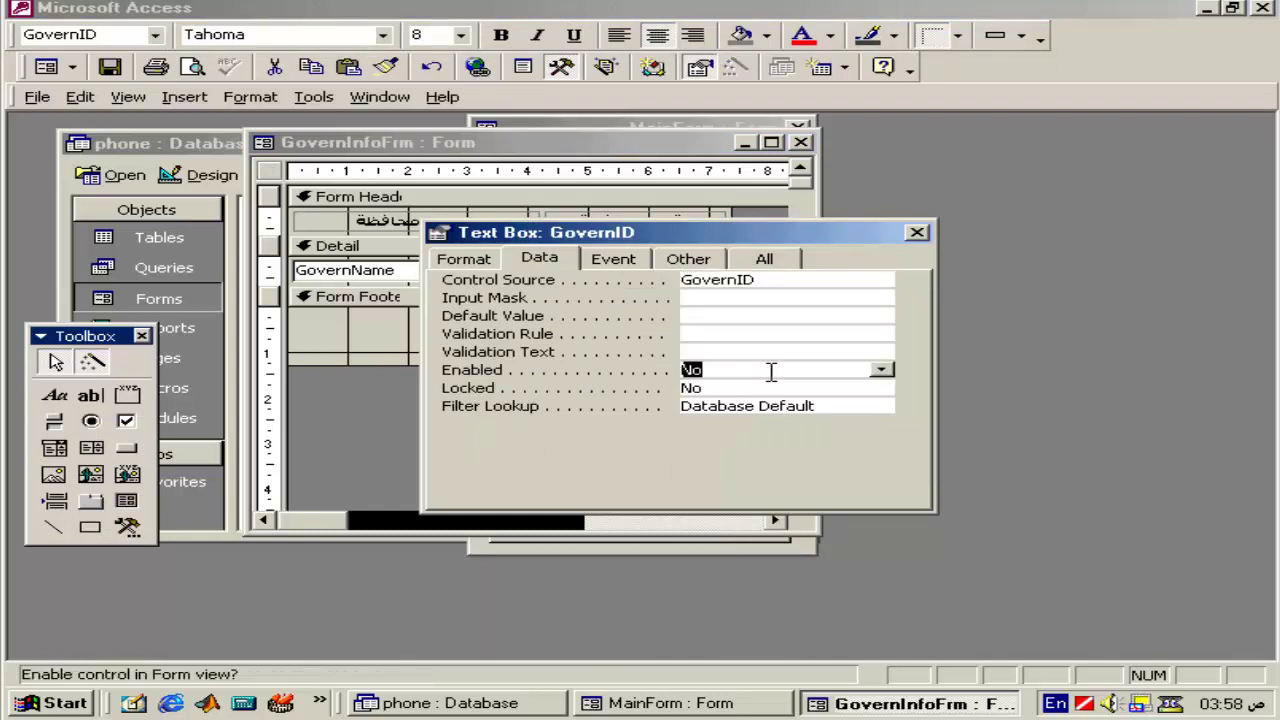
click(916, 232)
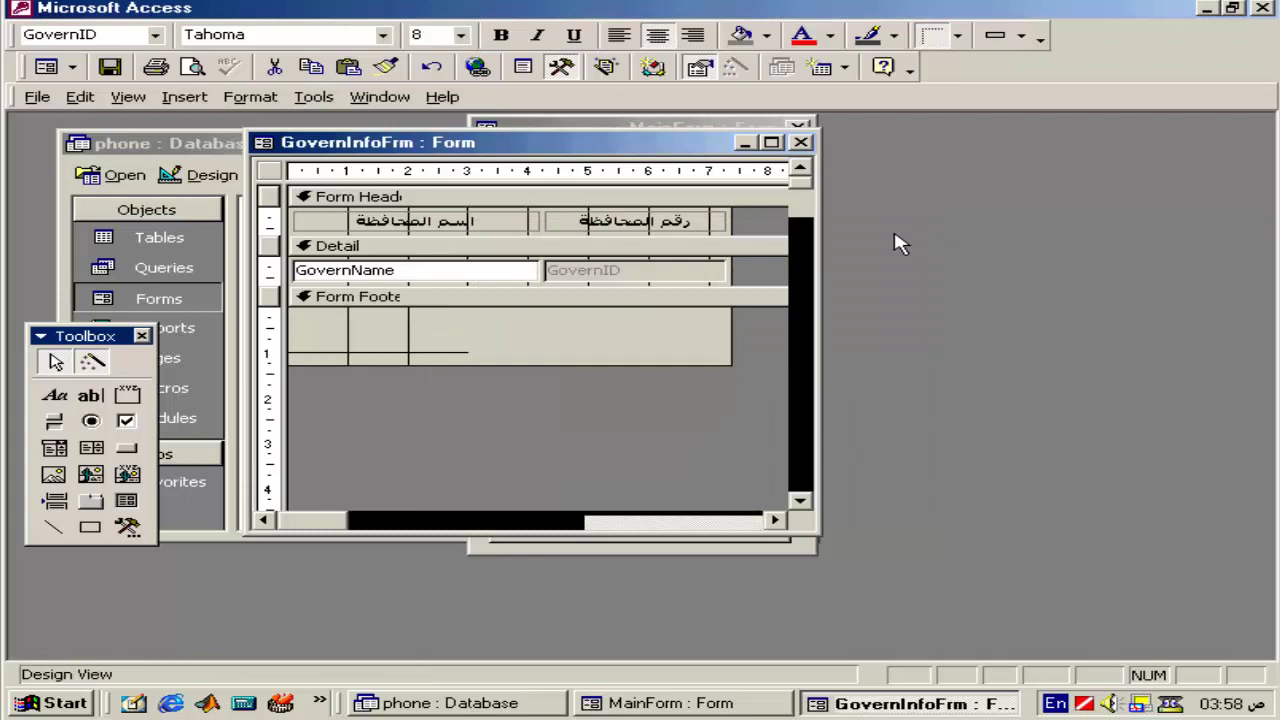
click(50, 66)
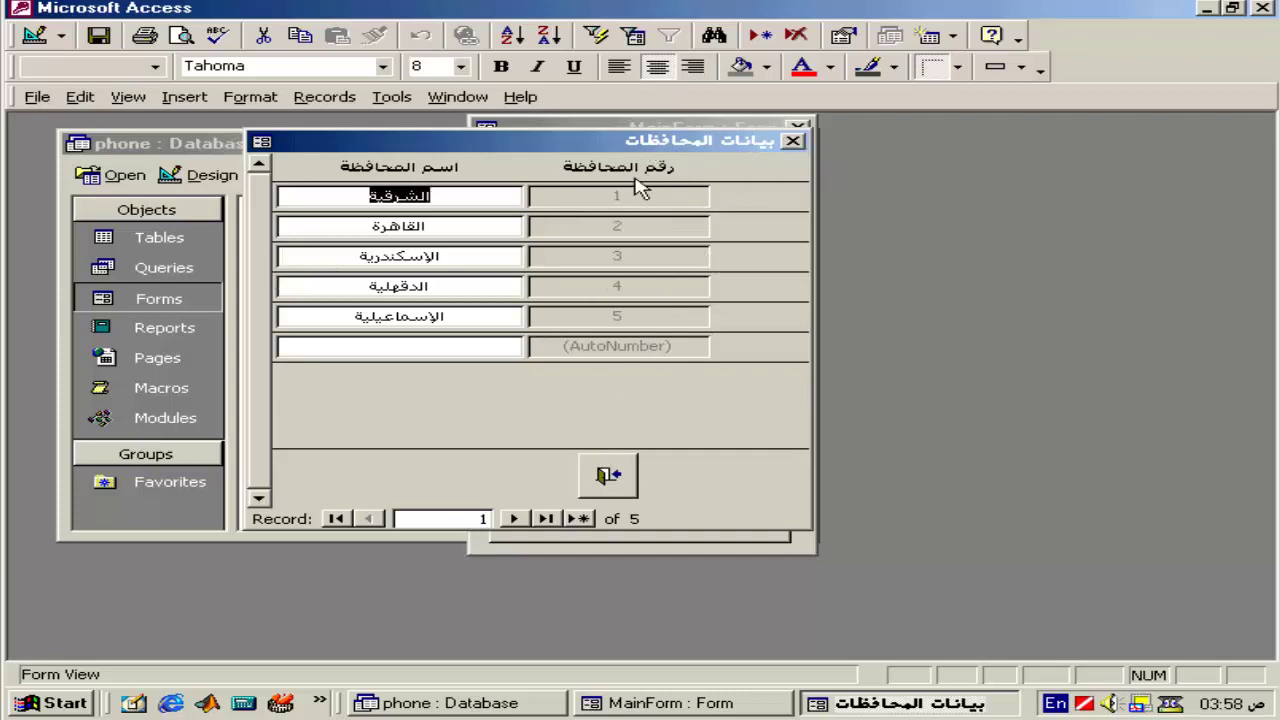
click(792, 142)
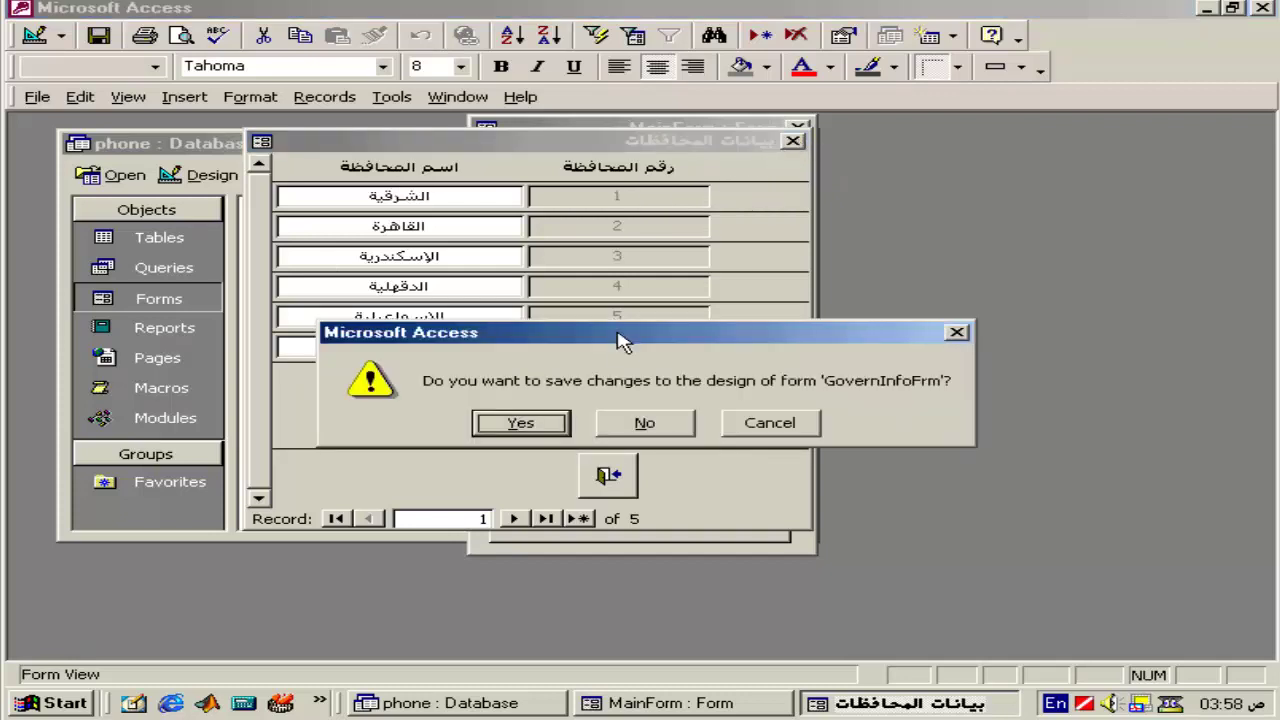
click(750, 422)
In Design View, set the GovernID field's Locked property to Yes and Enabled to Yes
click(30, 40)
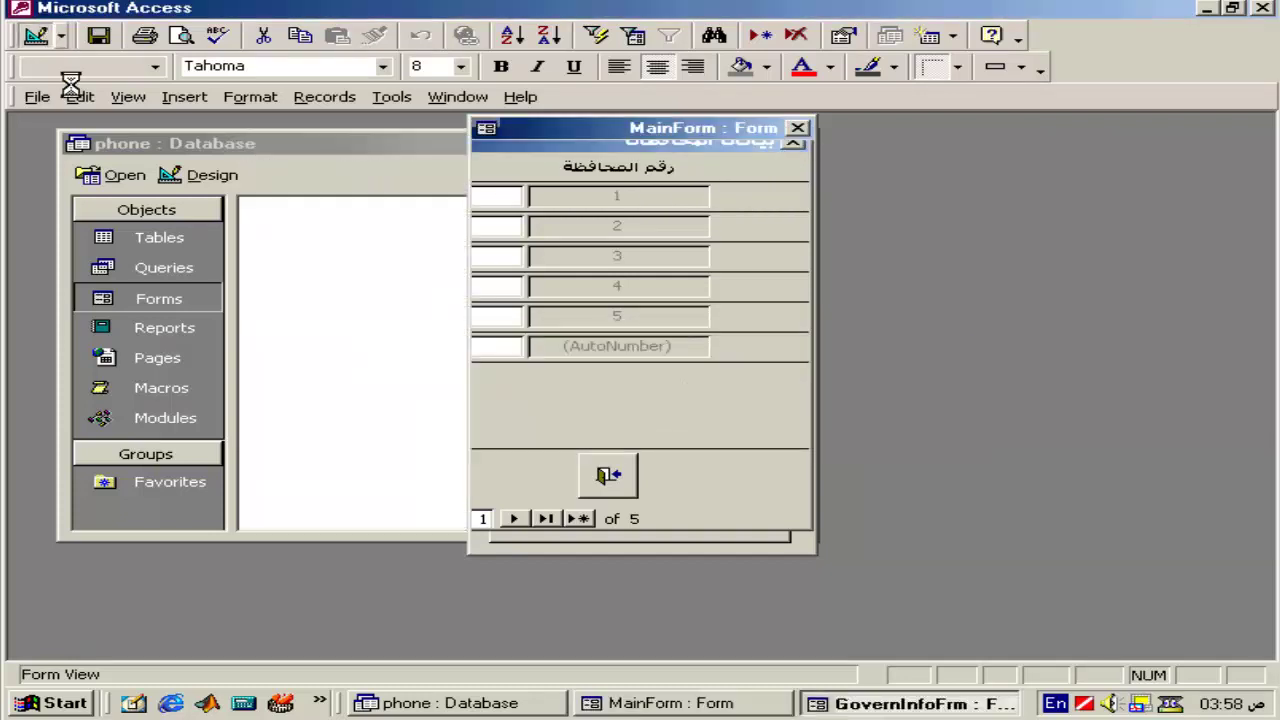
click(610, 270)
right_click(612, 268)
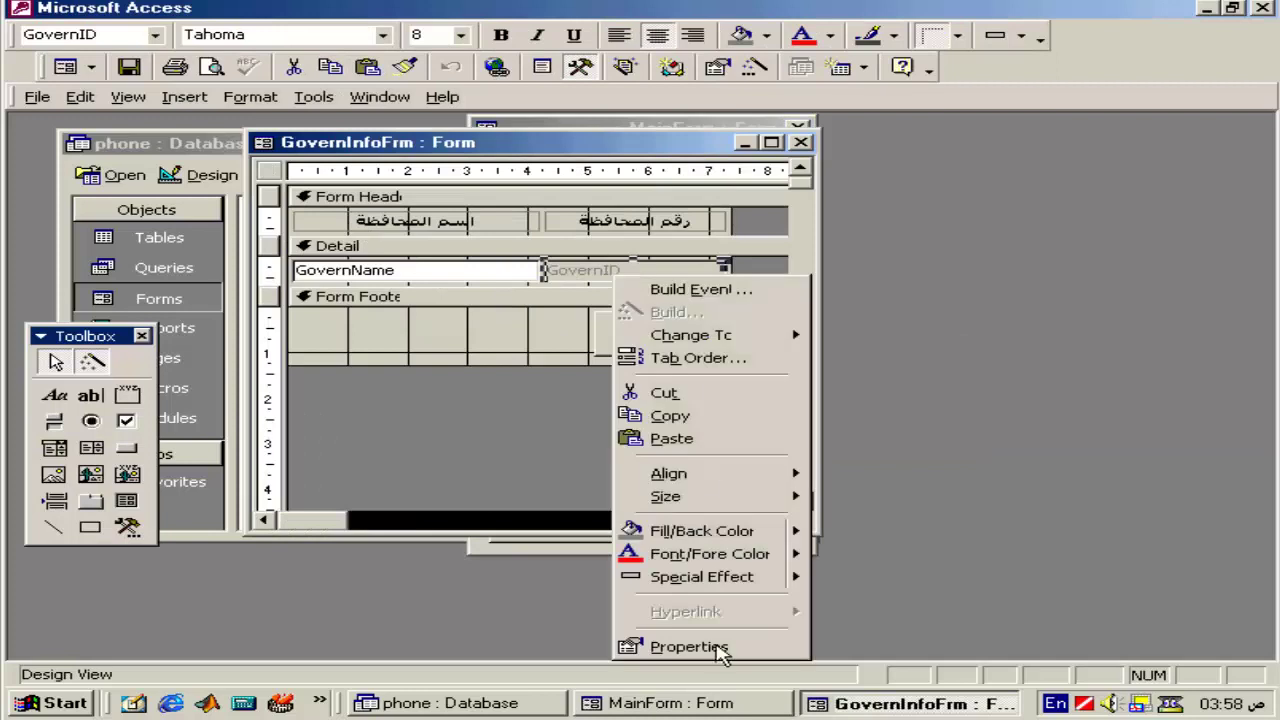
click(720, 647)
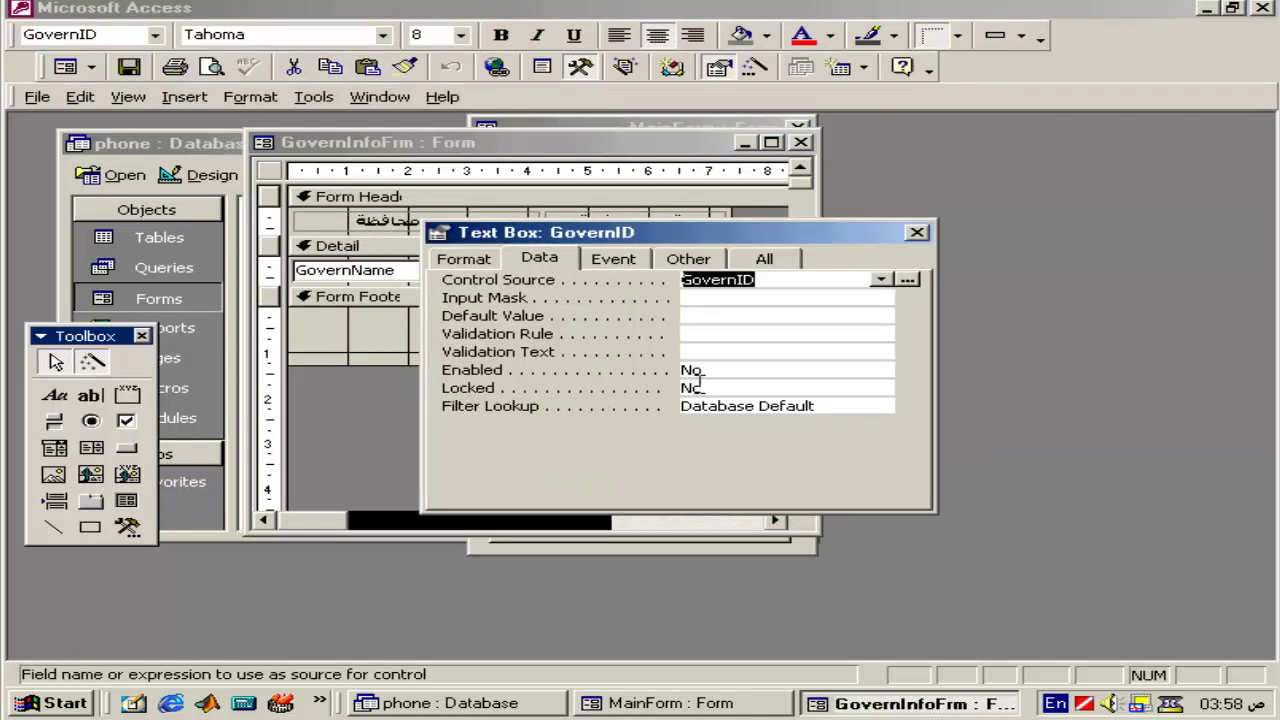
double_click(709, 387)
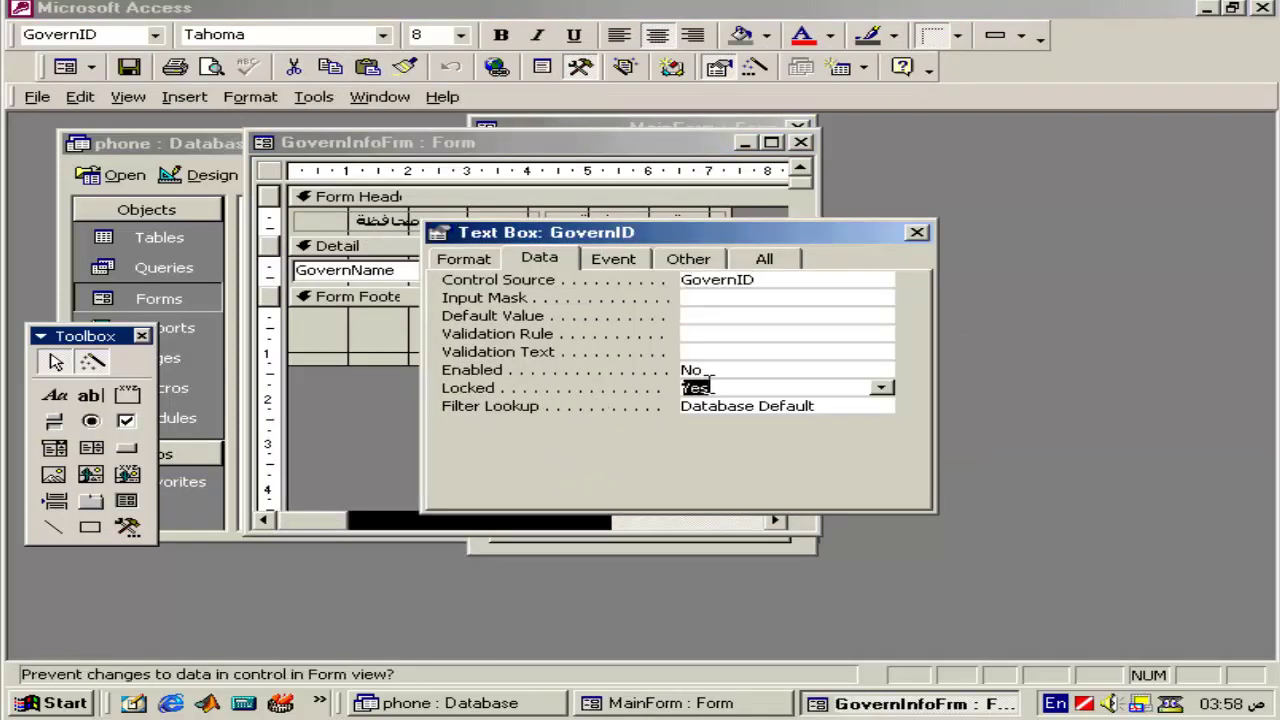
double_click(709, 371)
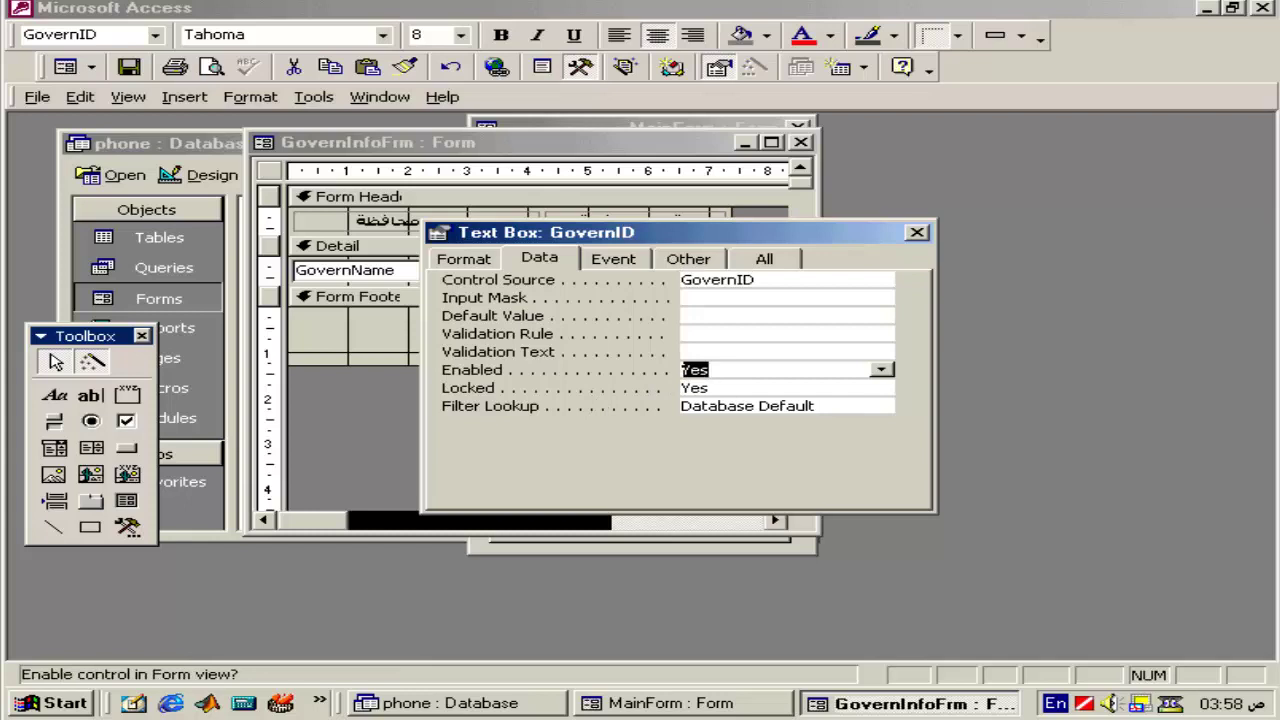
click(917, 232)
Test in Form View that the first governorate number can't be edited, then return to Design View
click(65, 67)
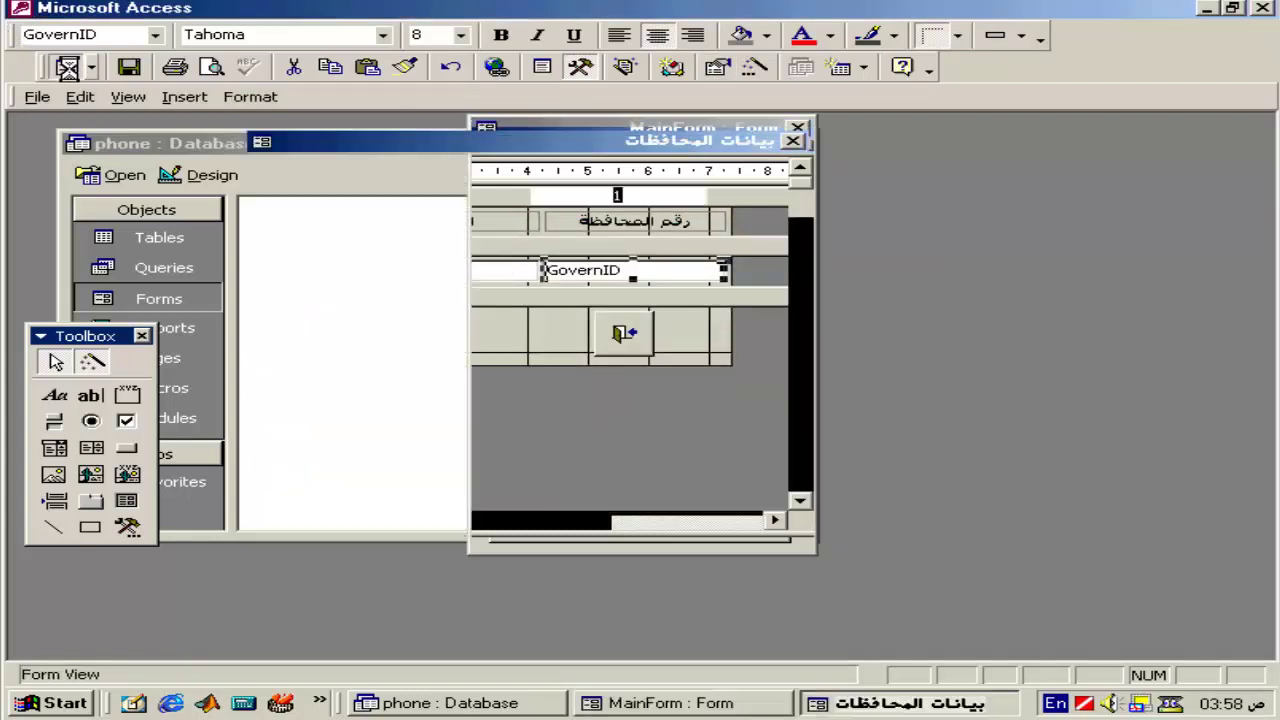
double_click(614, 197)
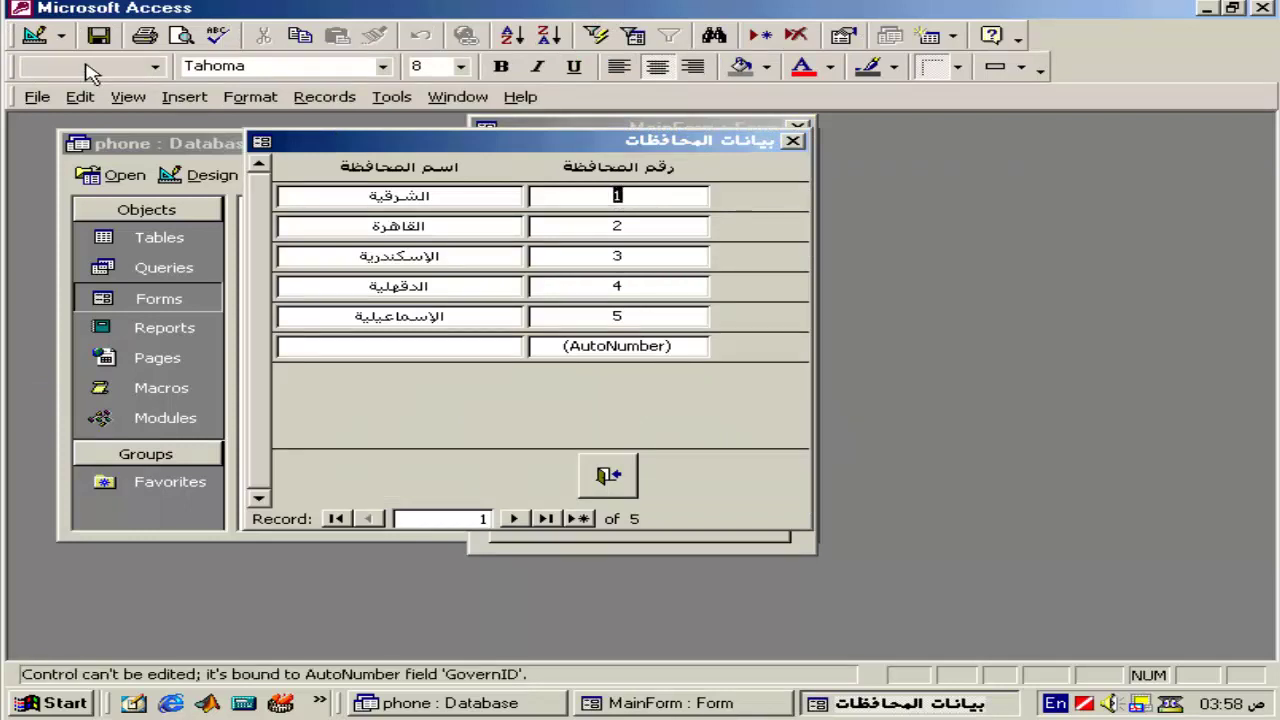
click(40, 37)
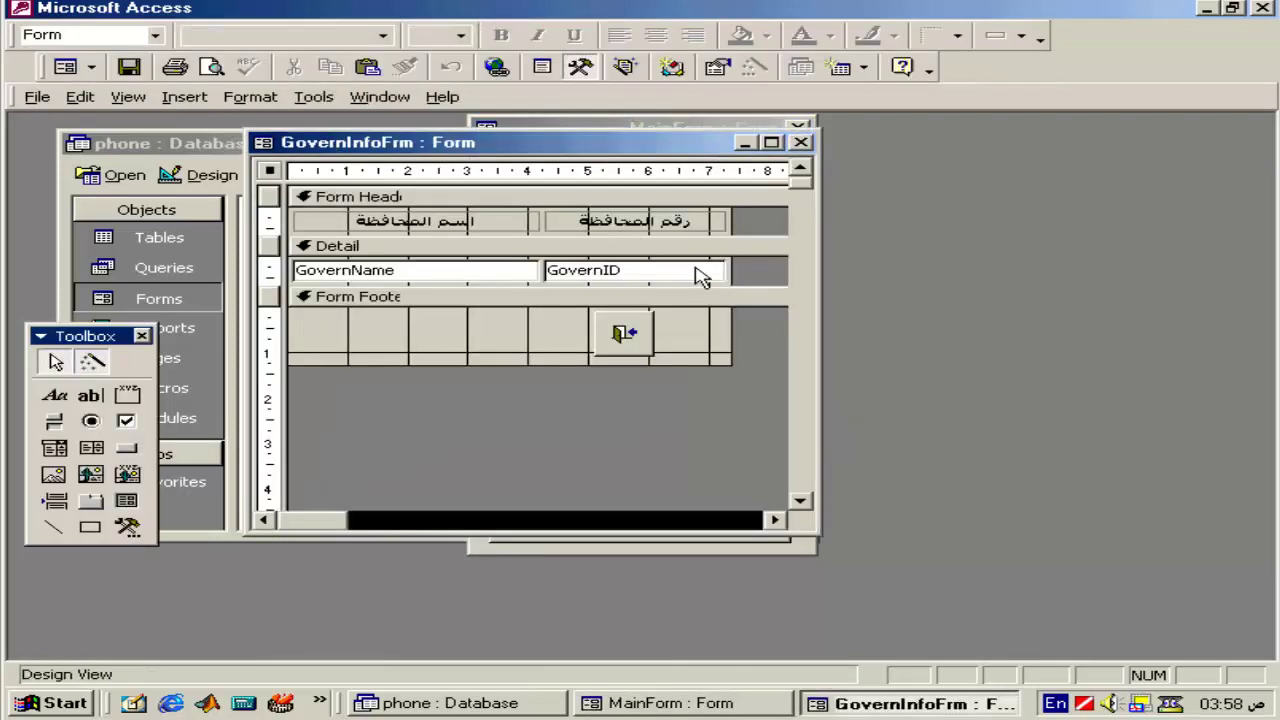
Set GovernID to Enabled No and Locked No, save the form, and view the greyed-out numbers
click(700, 268)
right_click(697, 268)
click(752, 643)
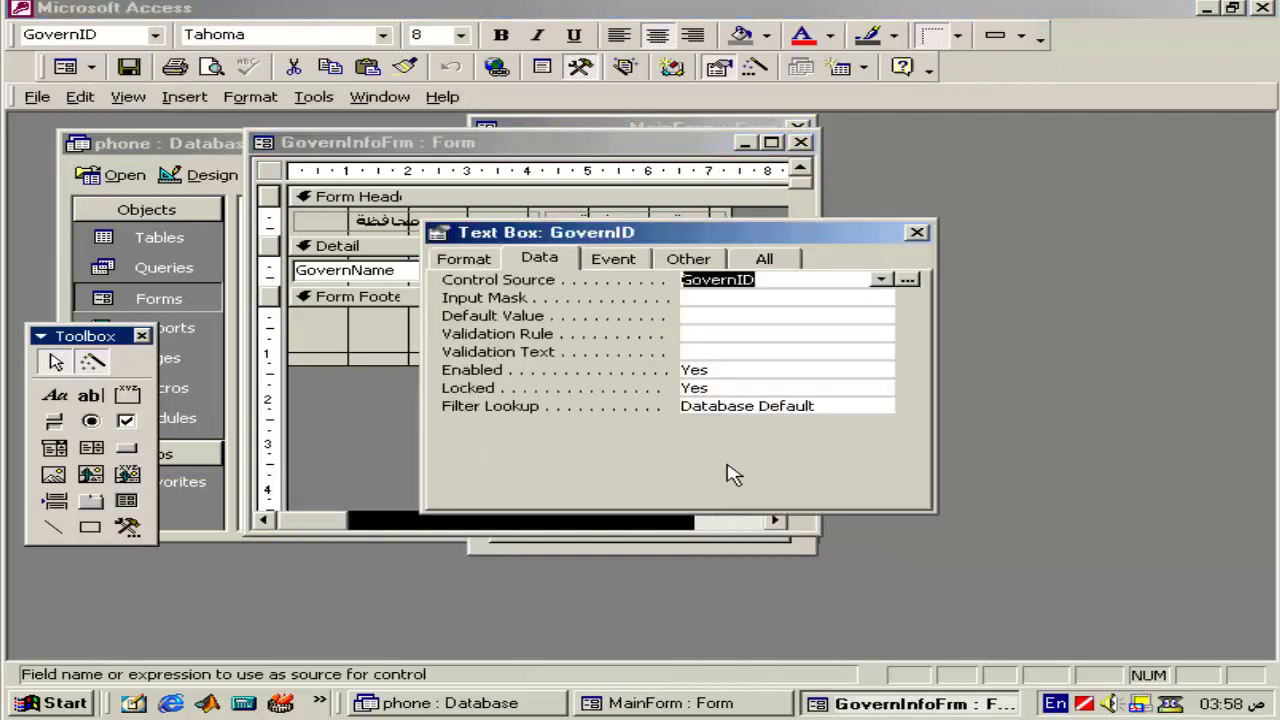
double_click(707, 369)
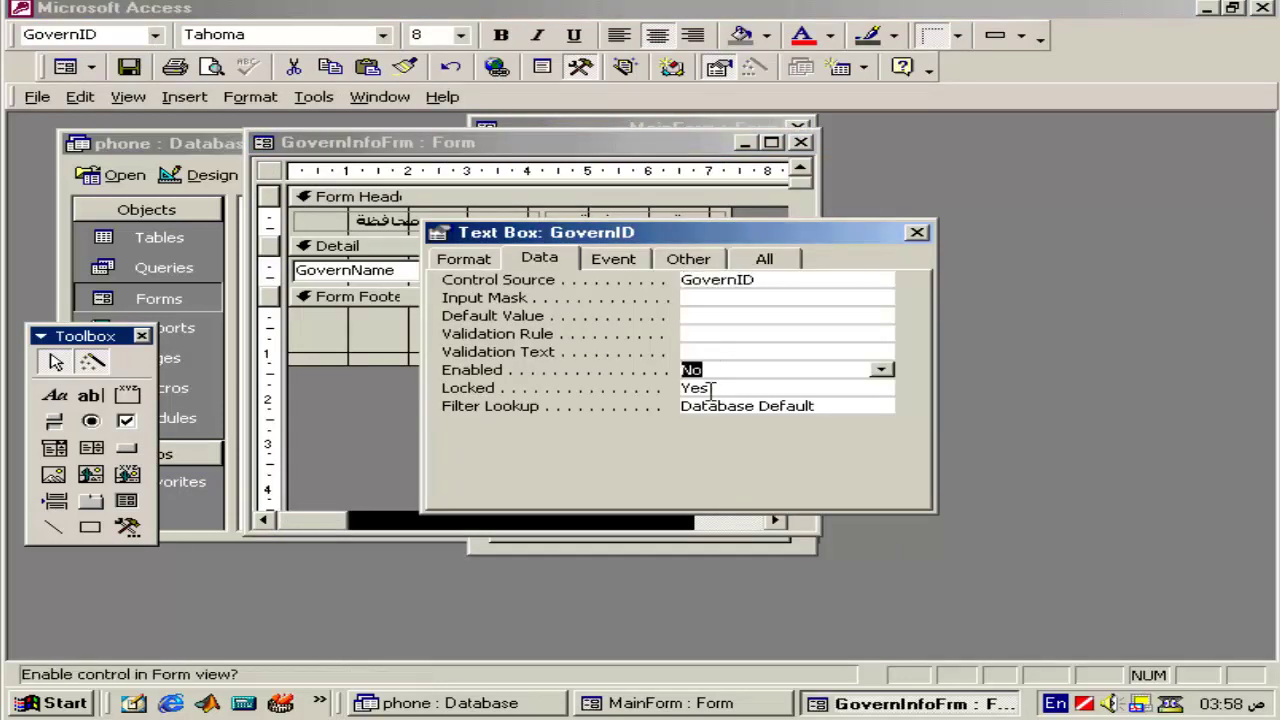
double_click(714, 388)
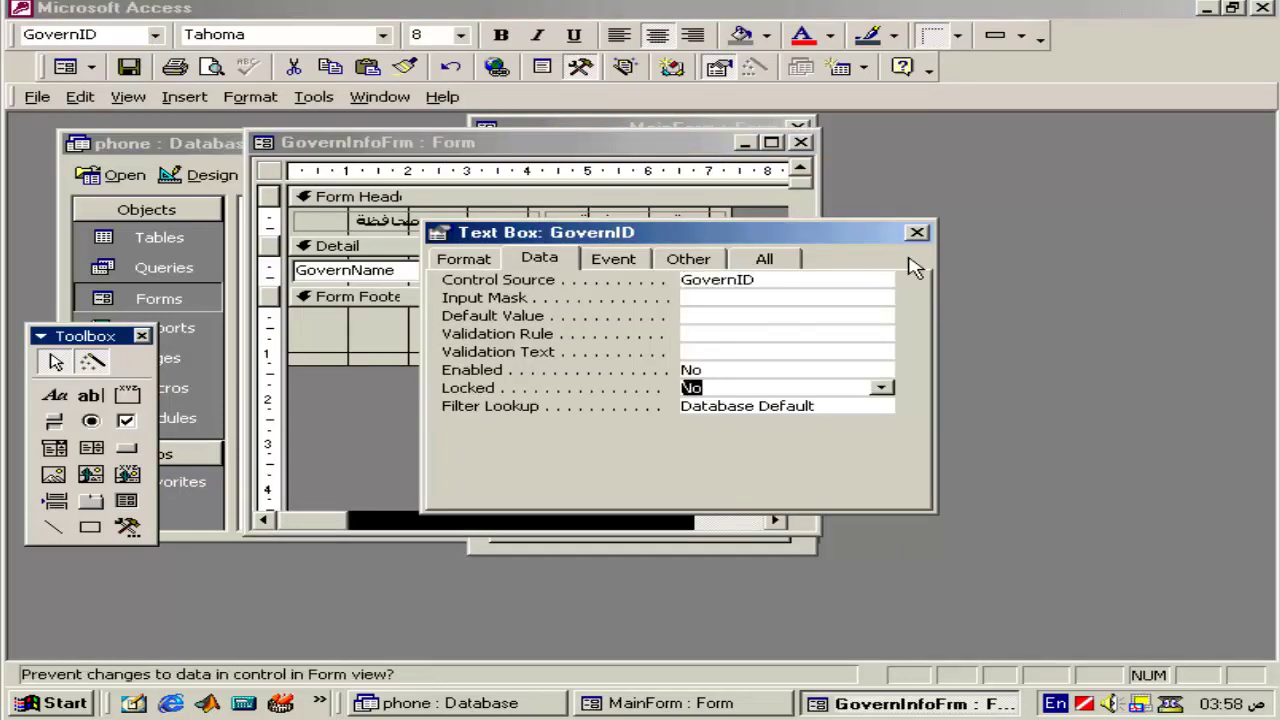
click(917, 232)
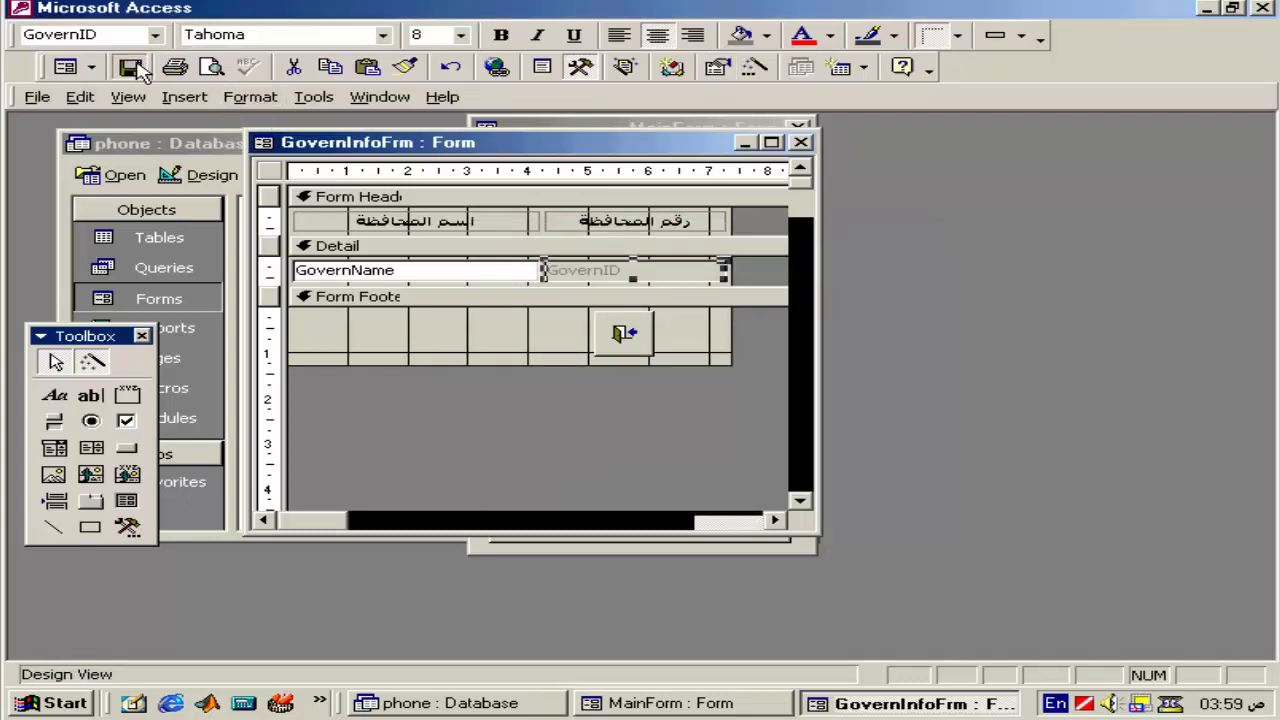
click(133, 66)
click(65, 66)
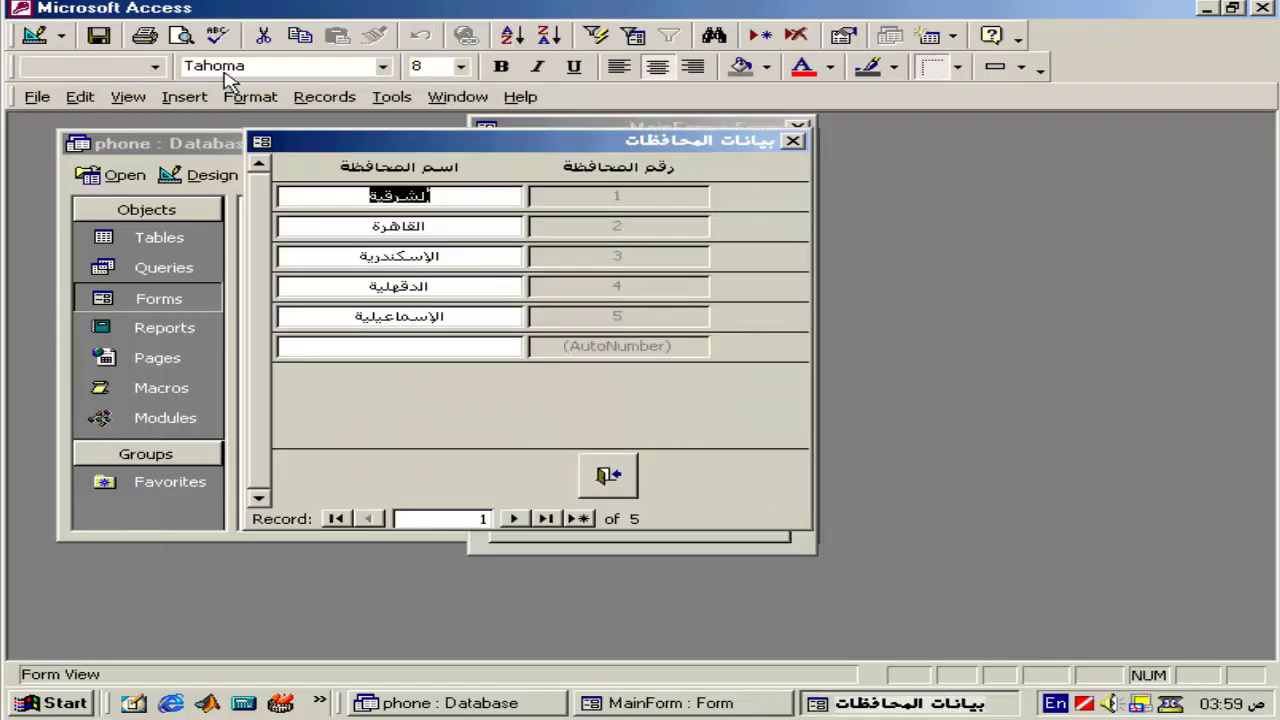
click(612, 472)
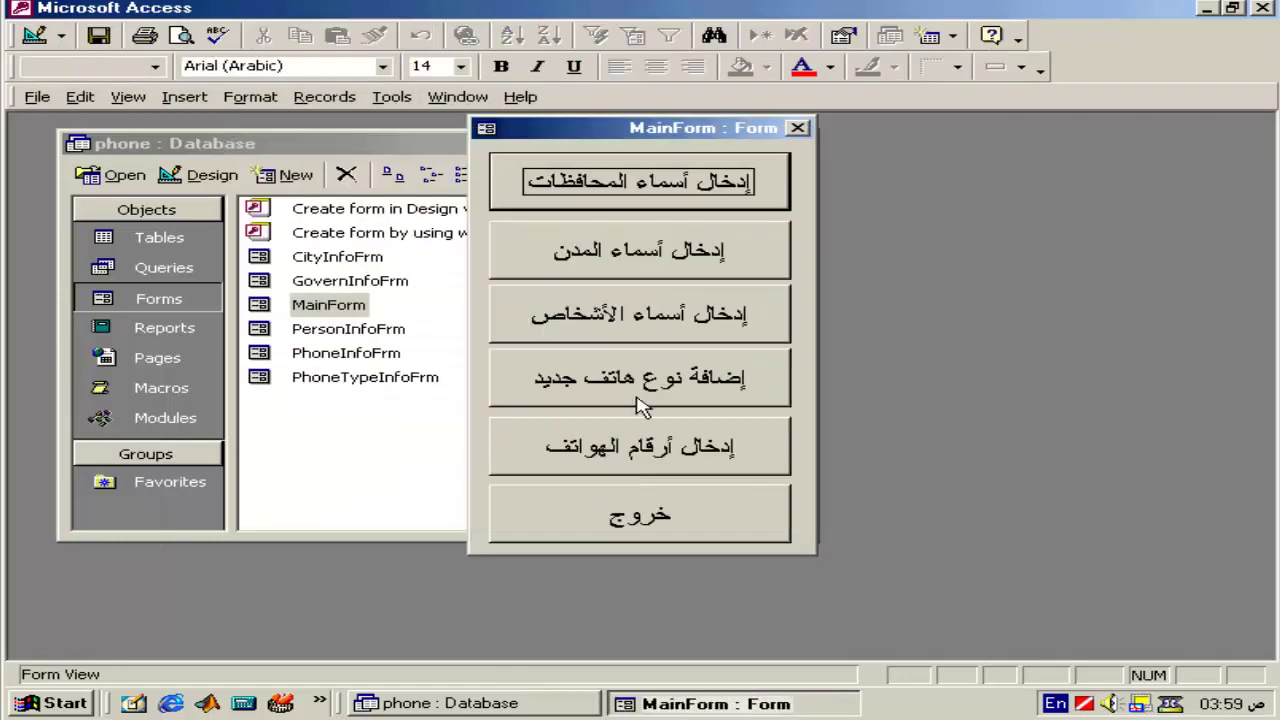